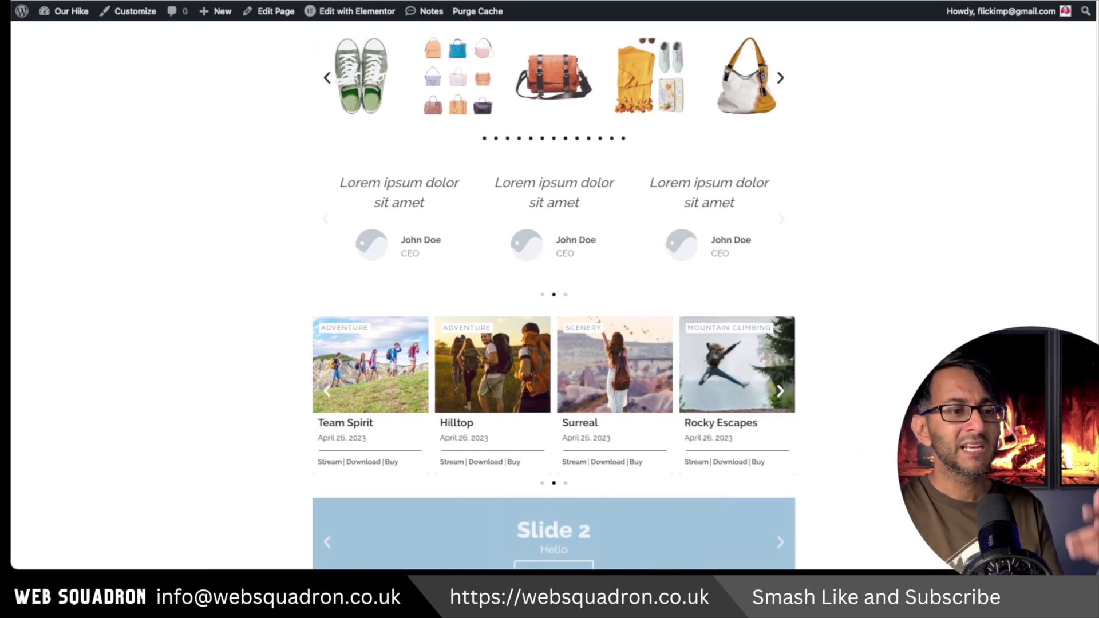
Step: Scroll down the carousel page in the Elementor editor to reveal its carousel widgets
scroll(555, 296, down, 1)
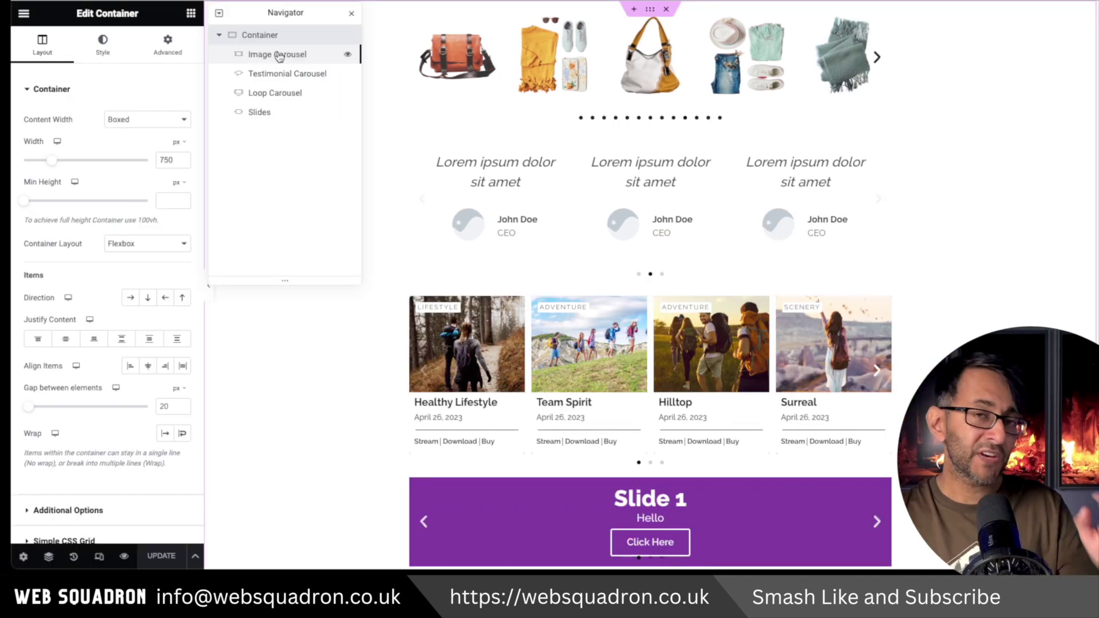
Step: Set the image carousel's navigation to None, removing its arrows and dots
click(279, 56)
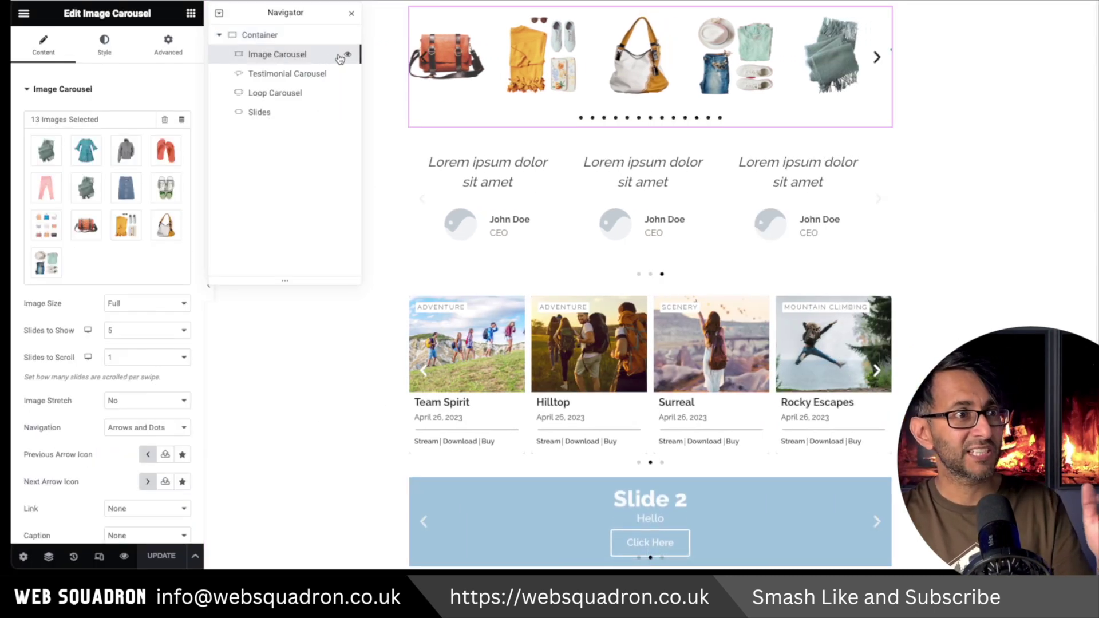
scroll(132, 332, down, 3)
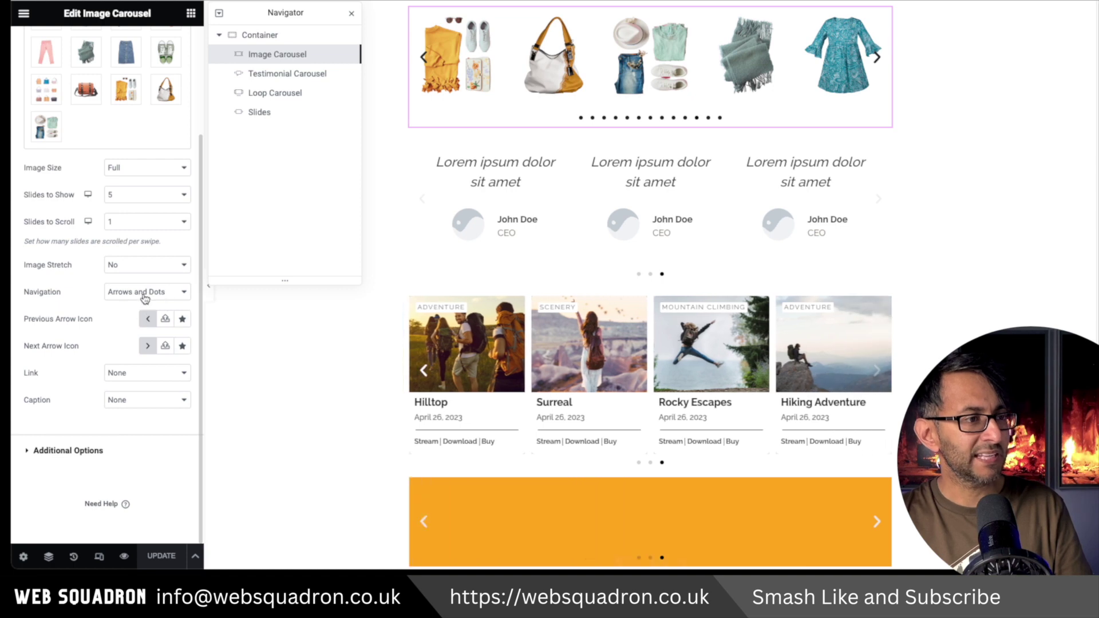
click(137, 292)
click(143, 331)
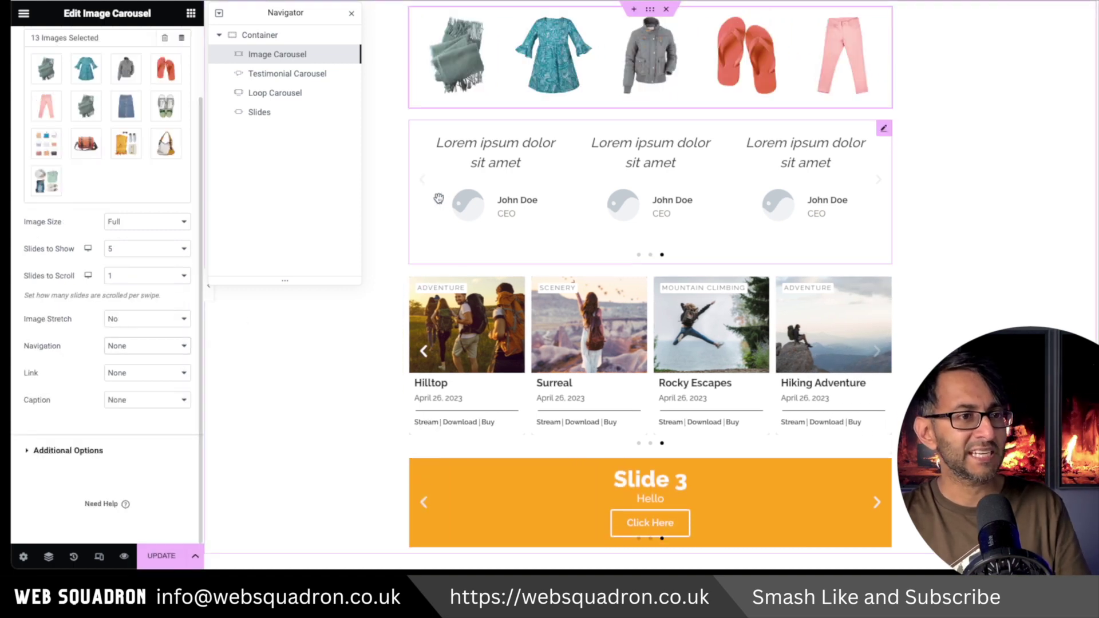
Step: Set the testimonial carousel's pagination to None so its dots disappear
click(835, 177)
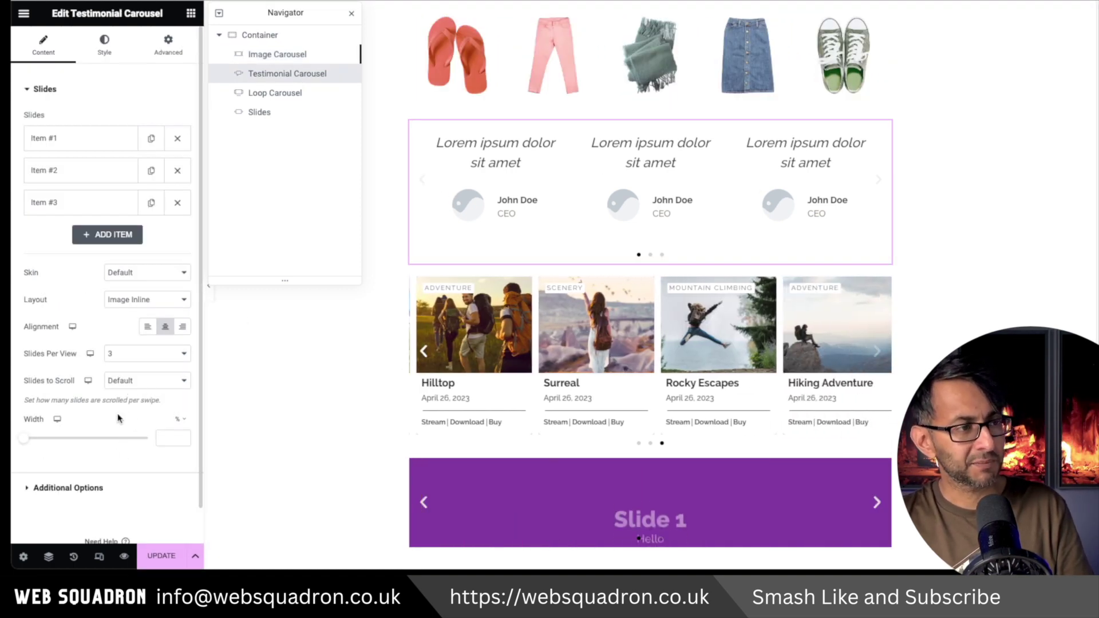
click(114, 488)
click(153, 177)
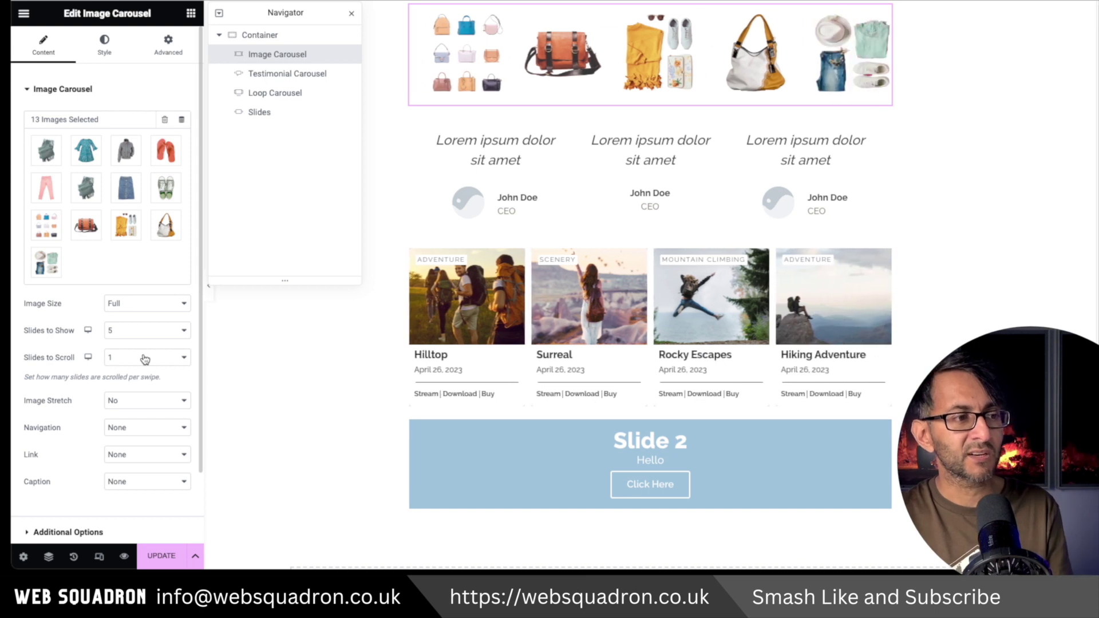
click(143, 358)
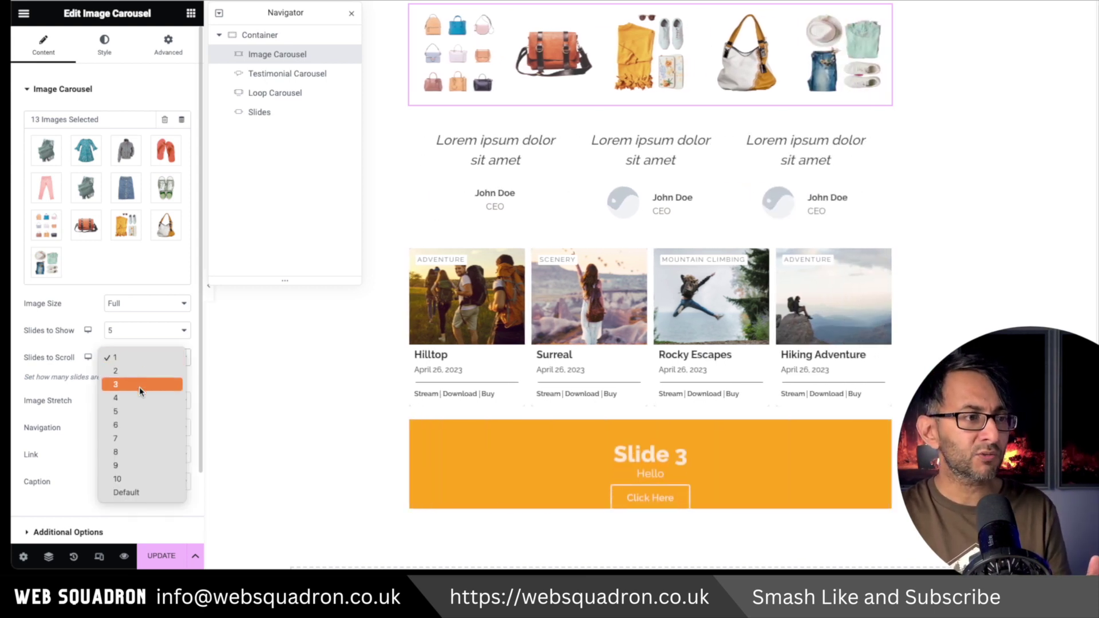
click(82, 345)
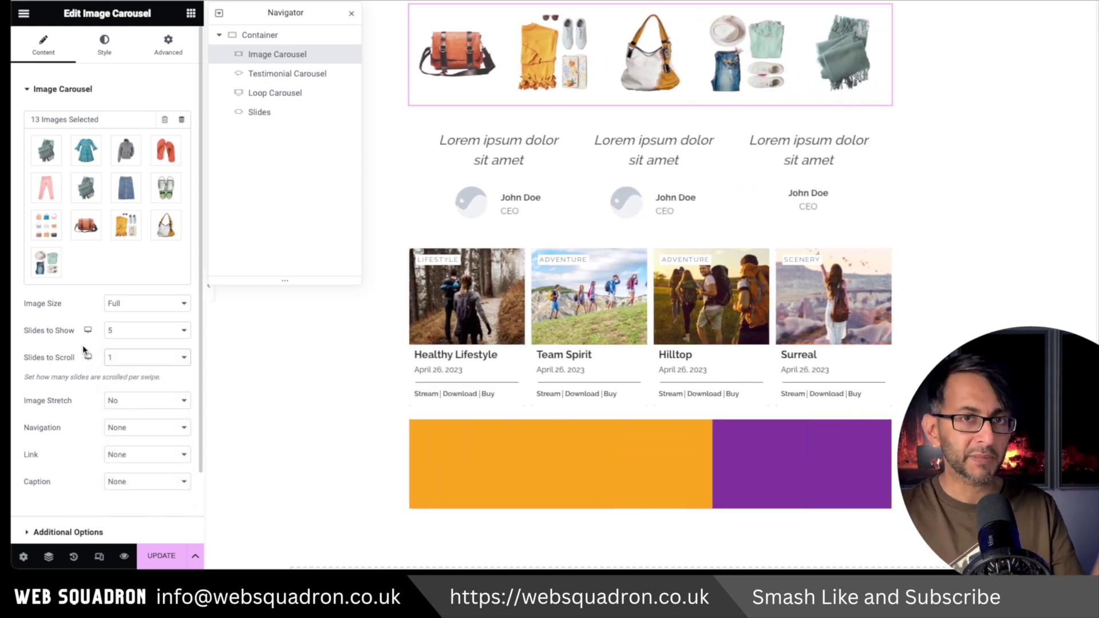
scroll(148, 453, down, 1)
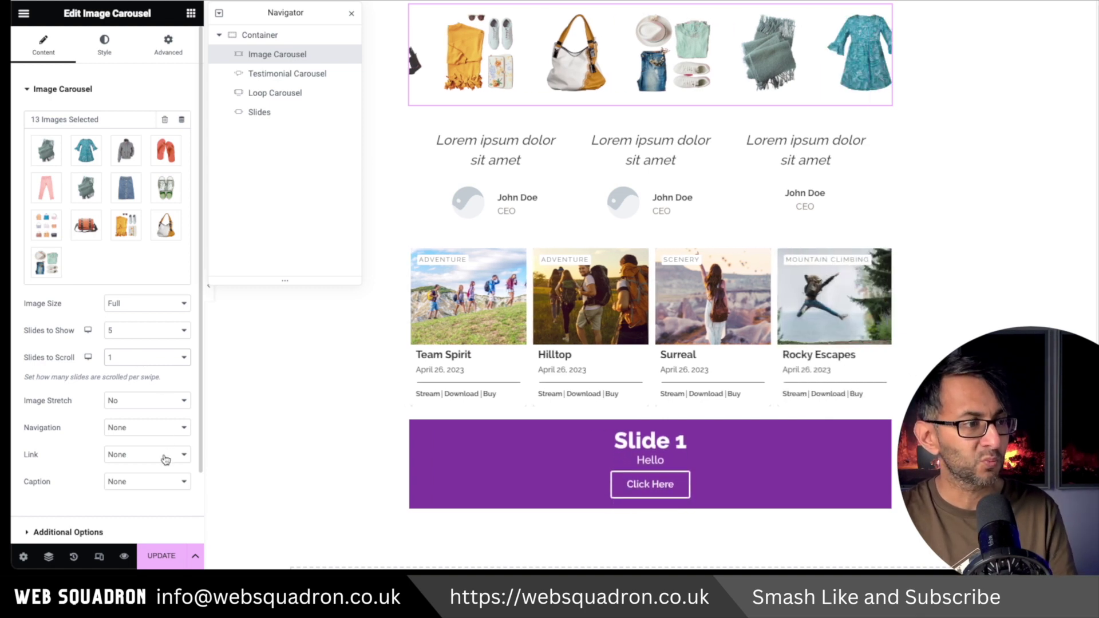
scroll(148, 453, down, 2)
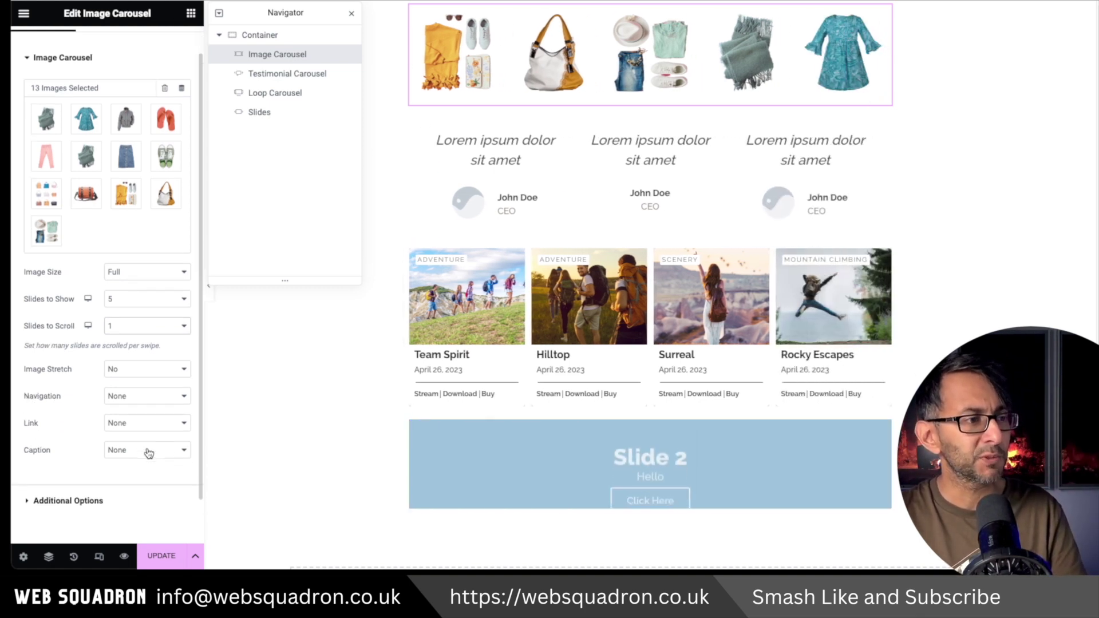
Step: Set the image carousel's Pause on Hover and Pause on Interaction both to No
click(122, 481)
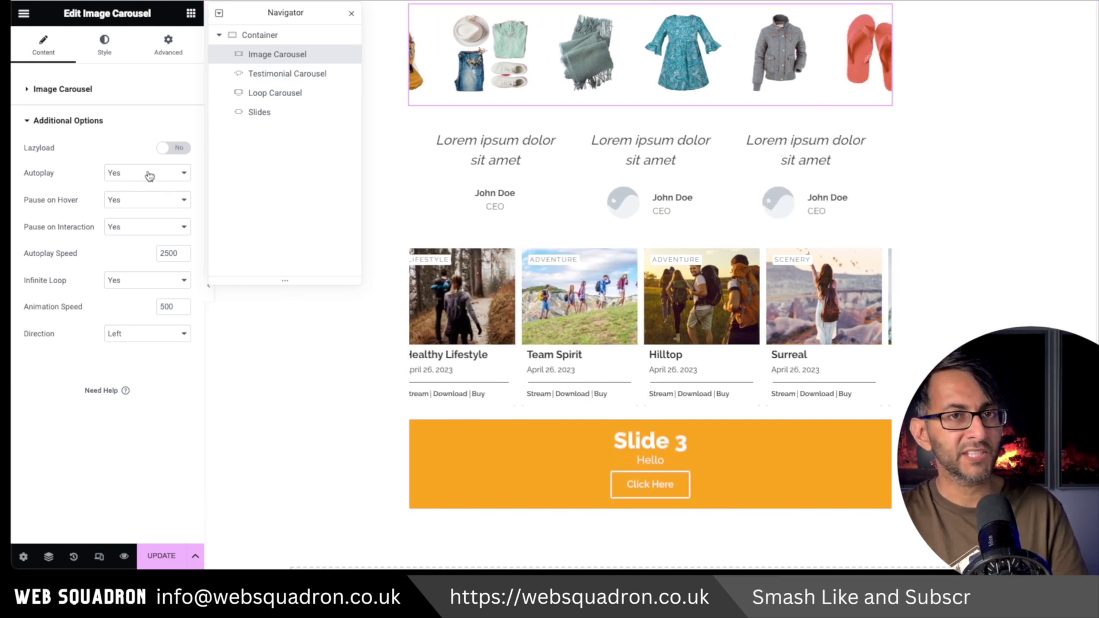
click(151, 200)
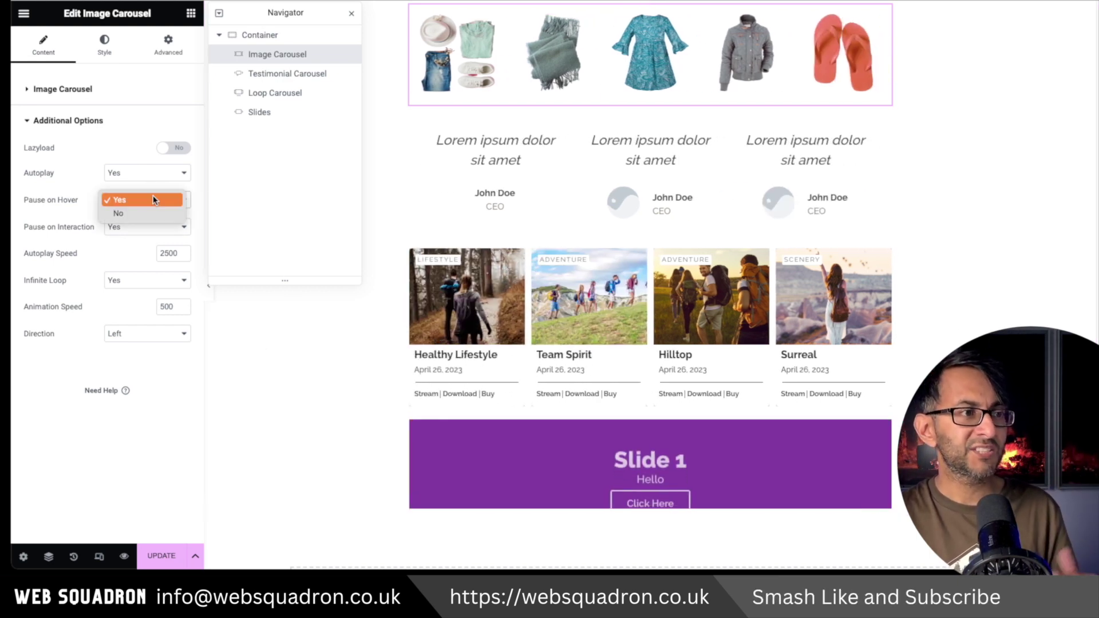
click(150, 225)
click(150, 227)
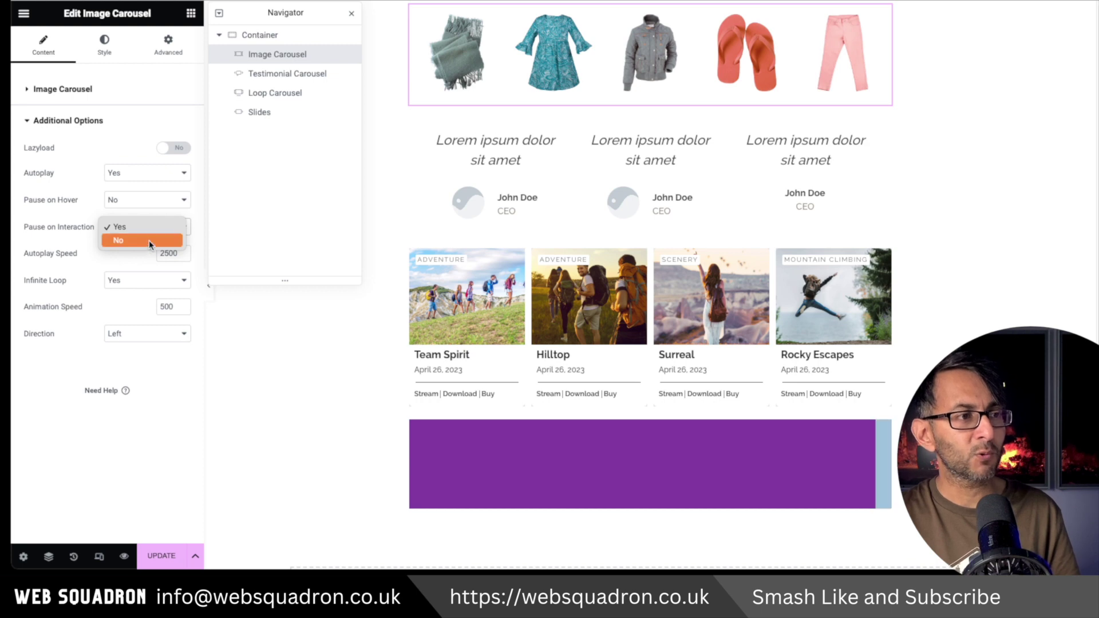
click(149, 241)
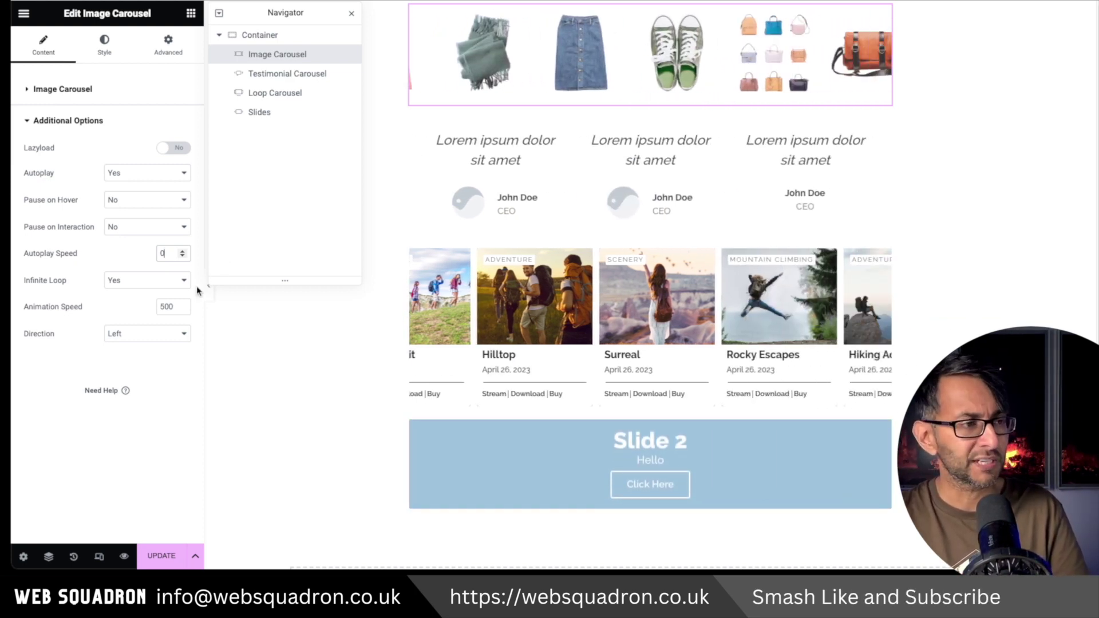
Step: Change the image carousel's Animation Speed to 3500
double_click(168, 307)
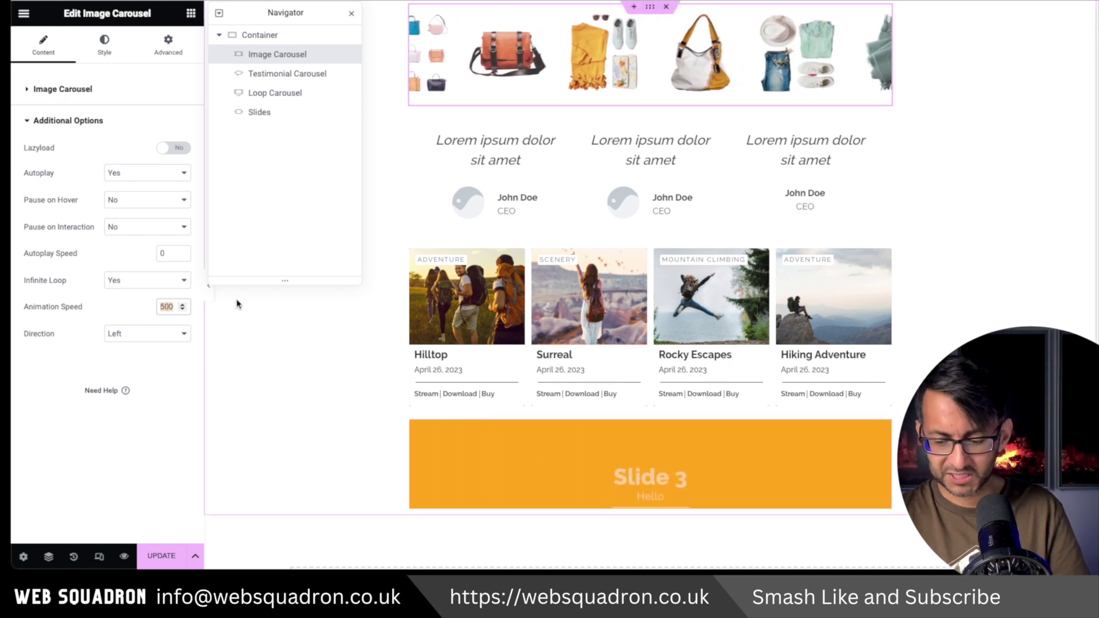
text(35)
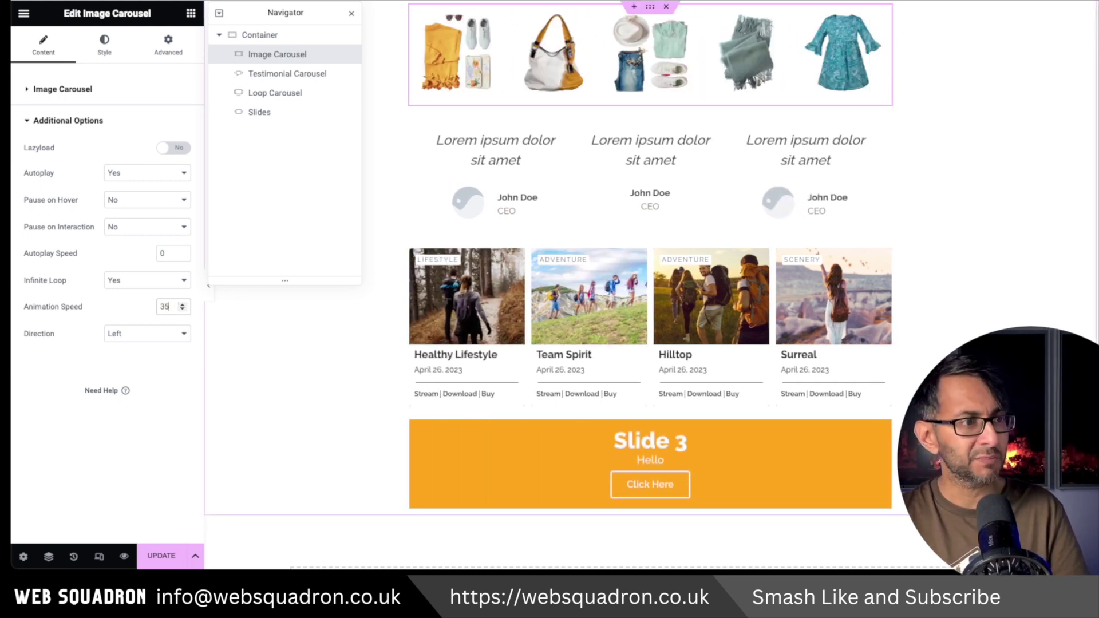
text(00)
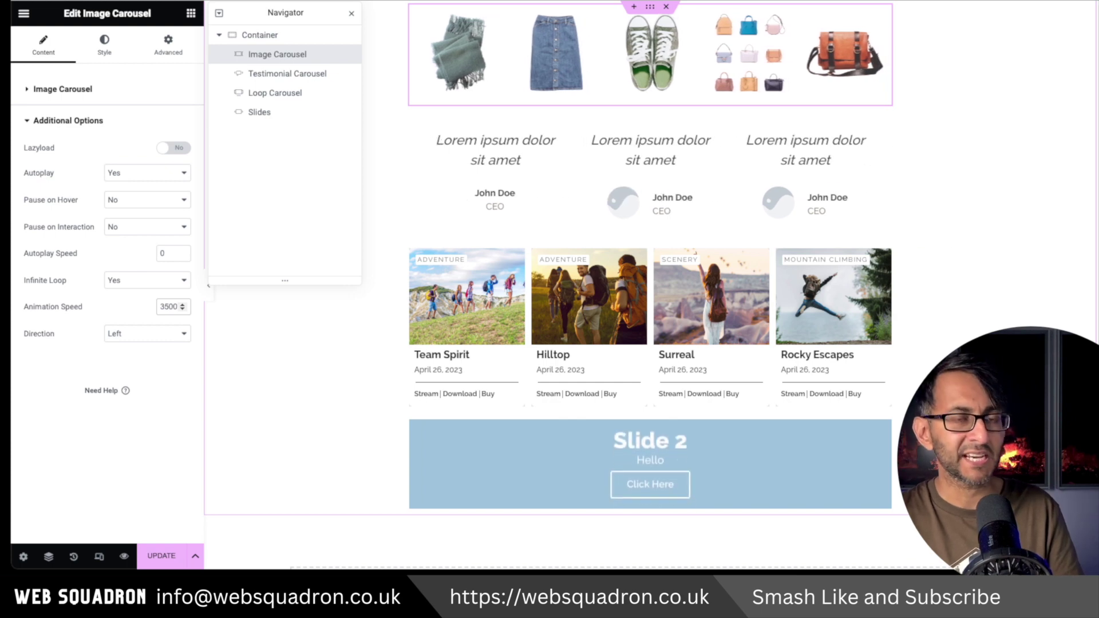
click(168, 43)
scroll(107, 286, down, 5)
Step: Paste the linear .swiper-wrapper transition-timing-function rule into the image carousel's Custom CSS
click(88, 451)
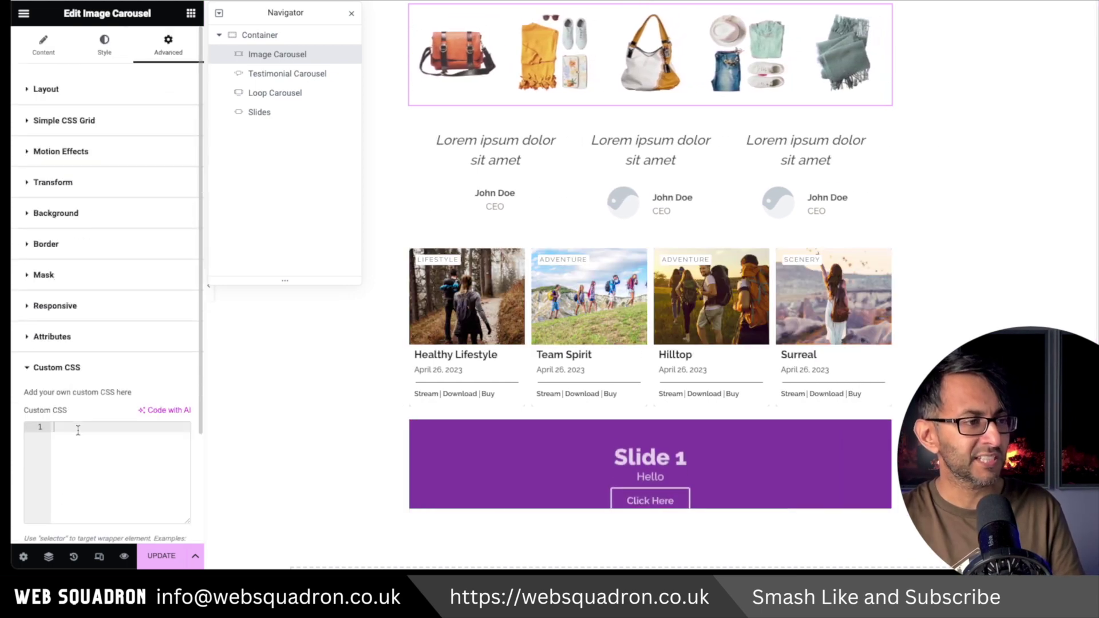
text(selector .swiper-wrapper{   transition-timing-function: linear !important; })
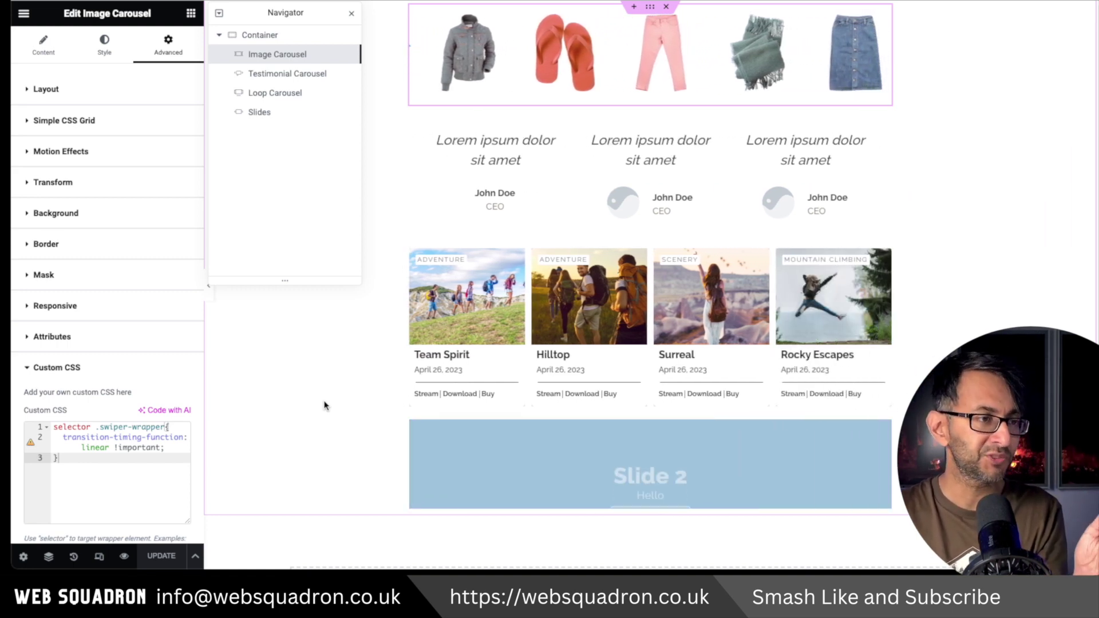
click(43, 45)
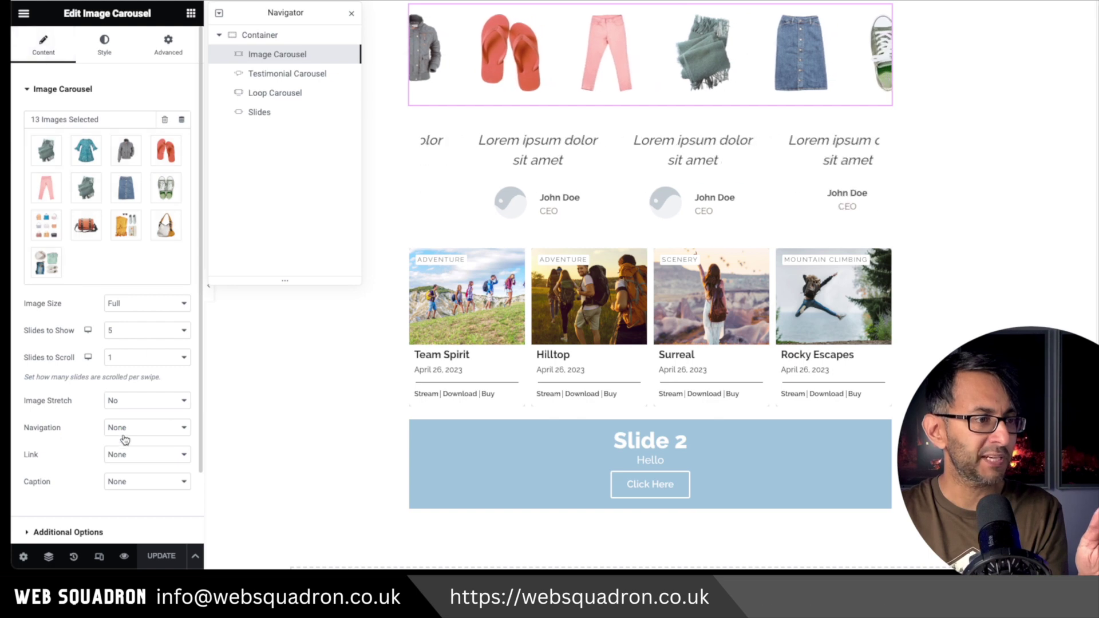
Step: Re-edit the image carousel's speed value in Additional Options, ending with 3000
click(100, 523)
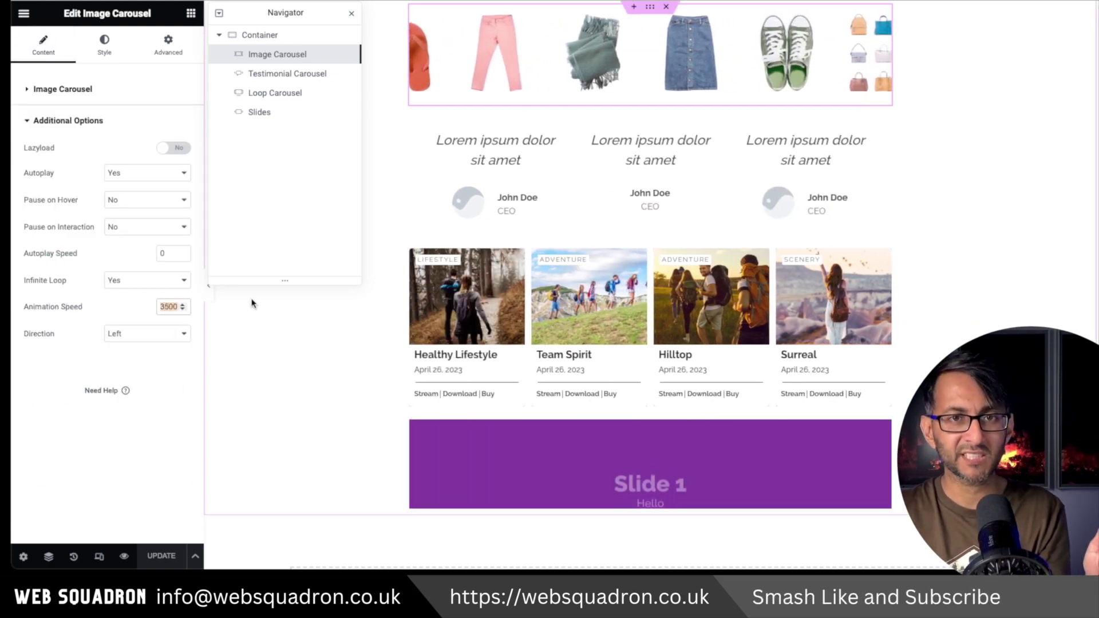
text(250)
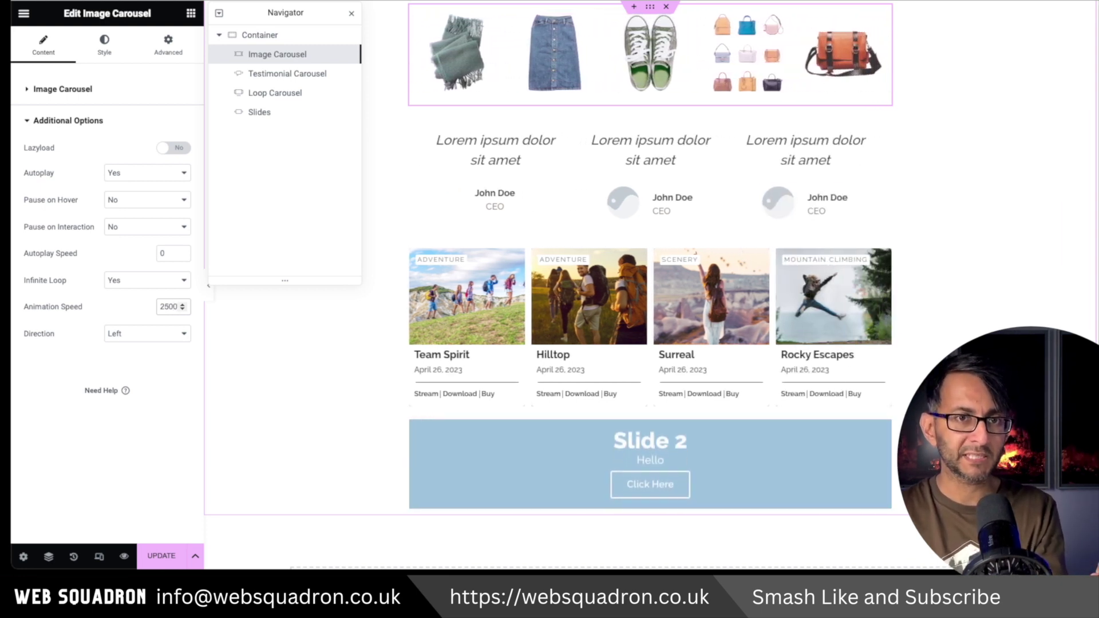
key(Home)
key(Delete)
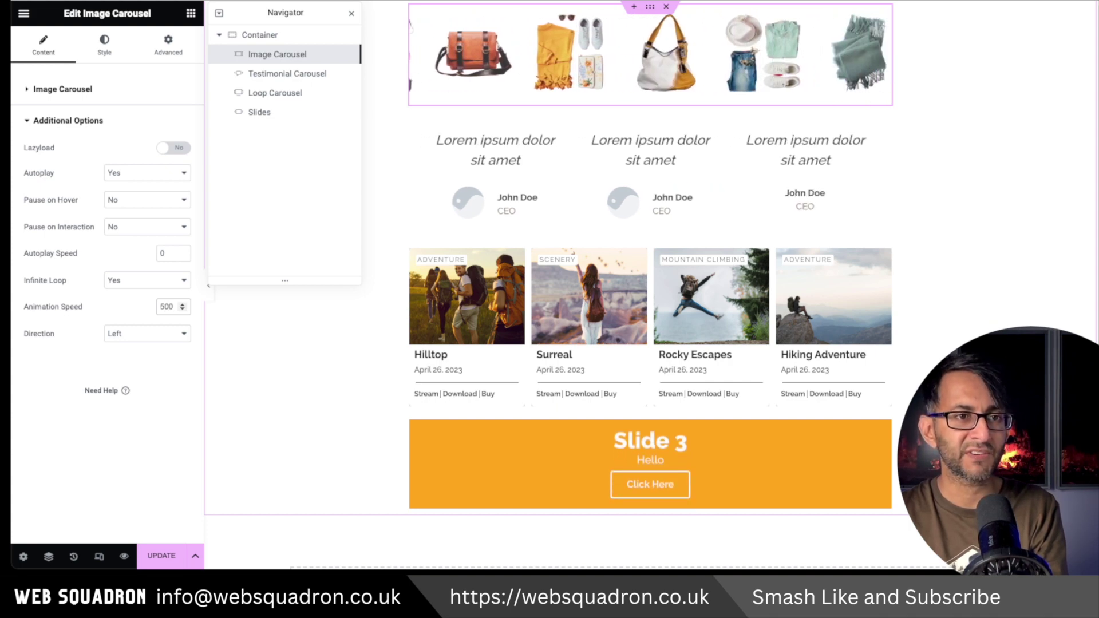
key(BackSpace)
key(BackSpace)
key(BackSpace)
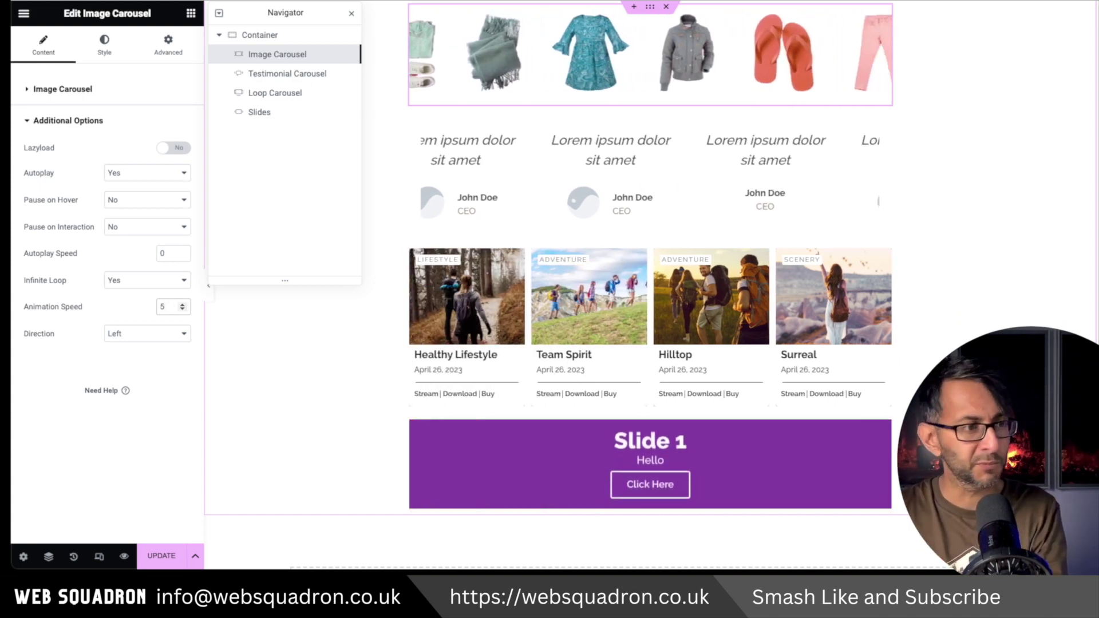
text(3000)
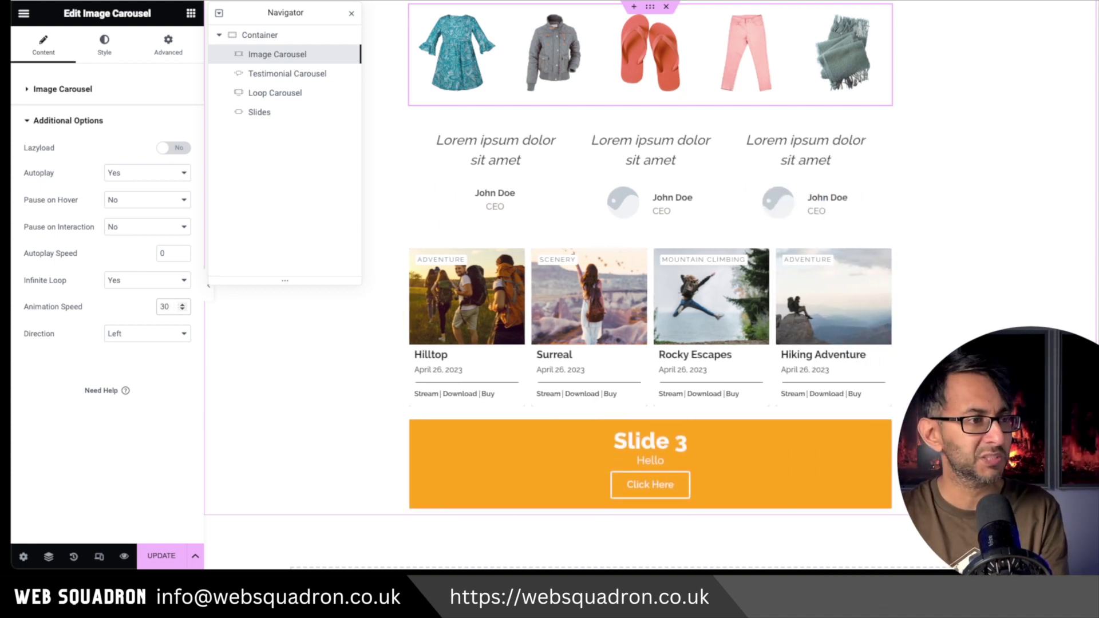
click(363, 66)
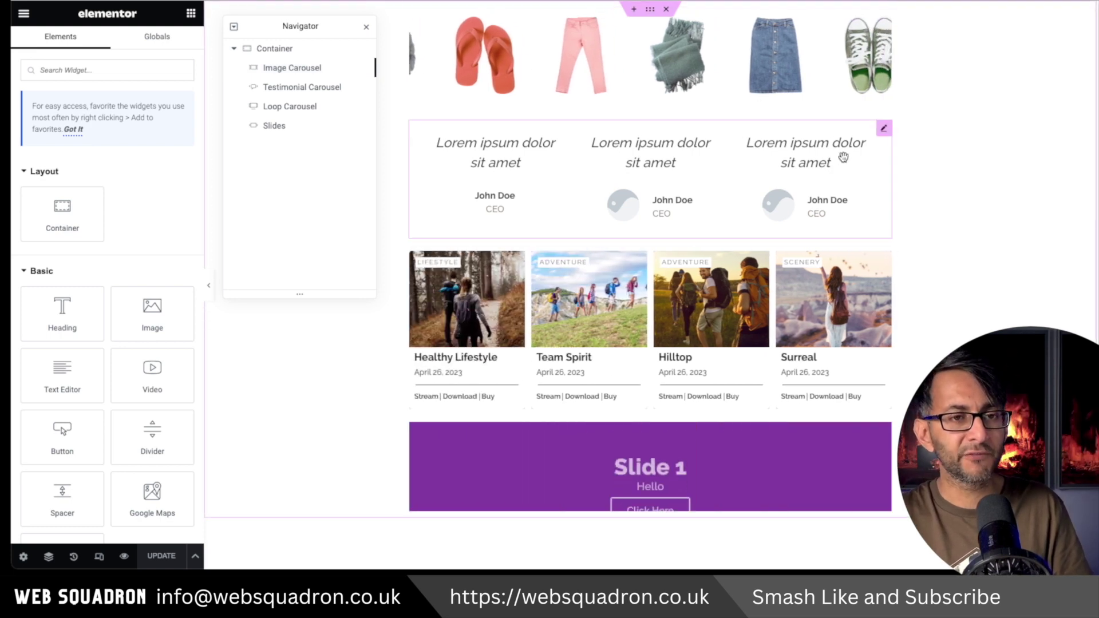
click(884, 137)
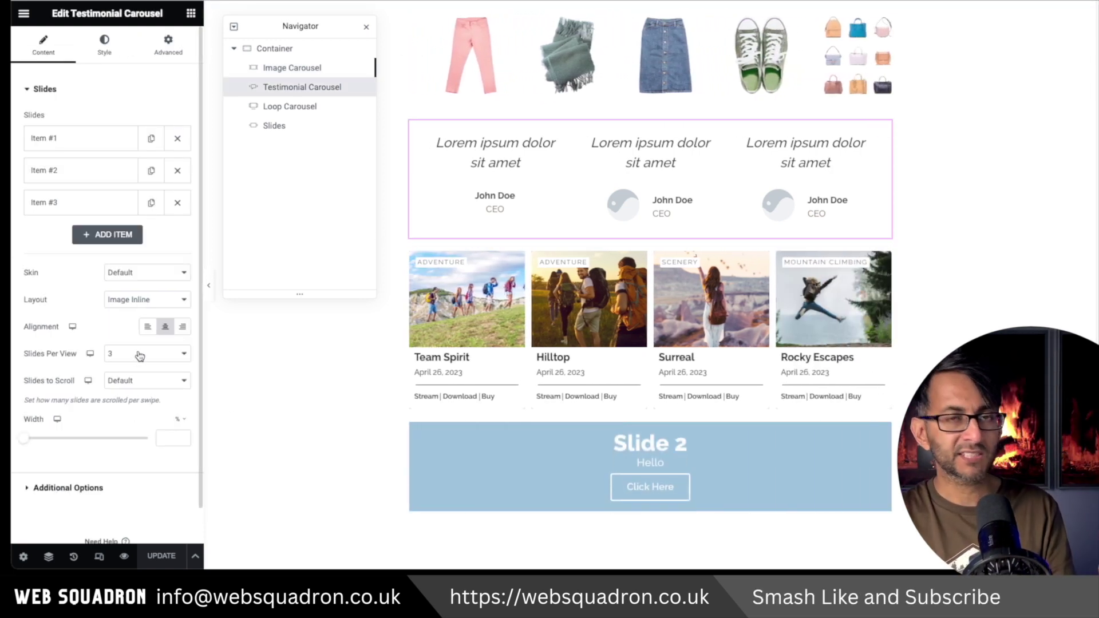
Step: Set the testimonial carousel's Slides to Scroll to 1 and select its Autoplay Speed value
click(139, 378)
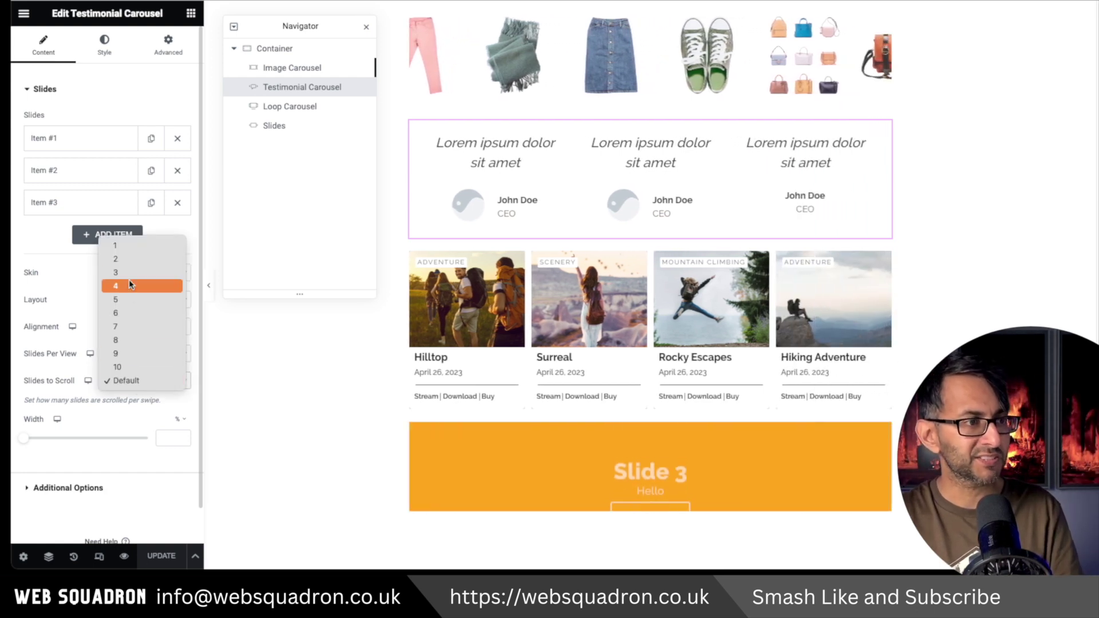
click(134, 248)
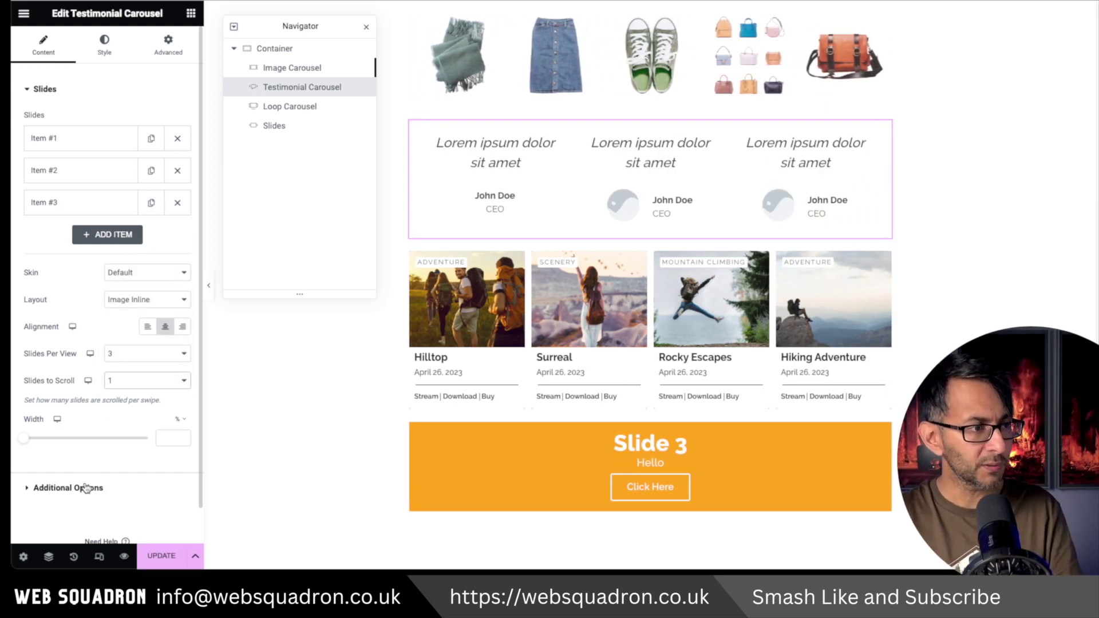
click(85, 491)
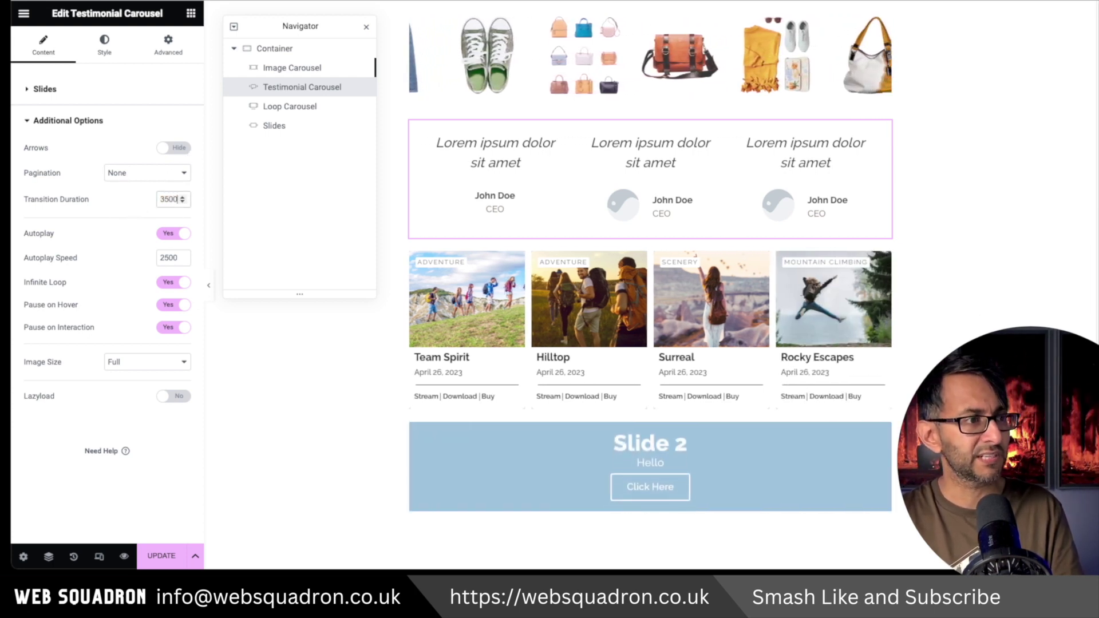
double_click(174, 258)
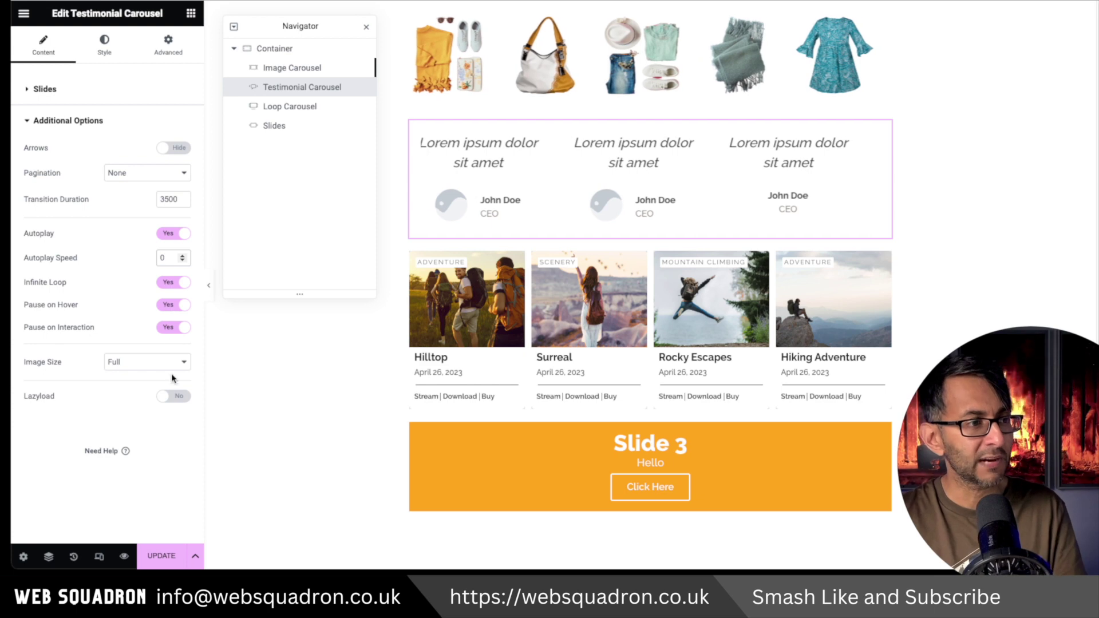
Step: Paste the linear .swiper-wrapper transition rule into the testimonial carousel's Custom CSS
click(172, 47)
scroll(131, 372, down, 5)
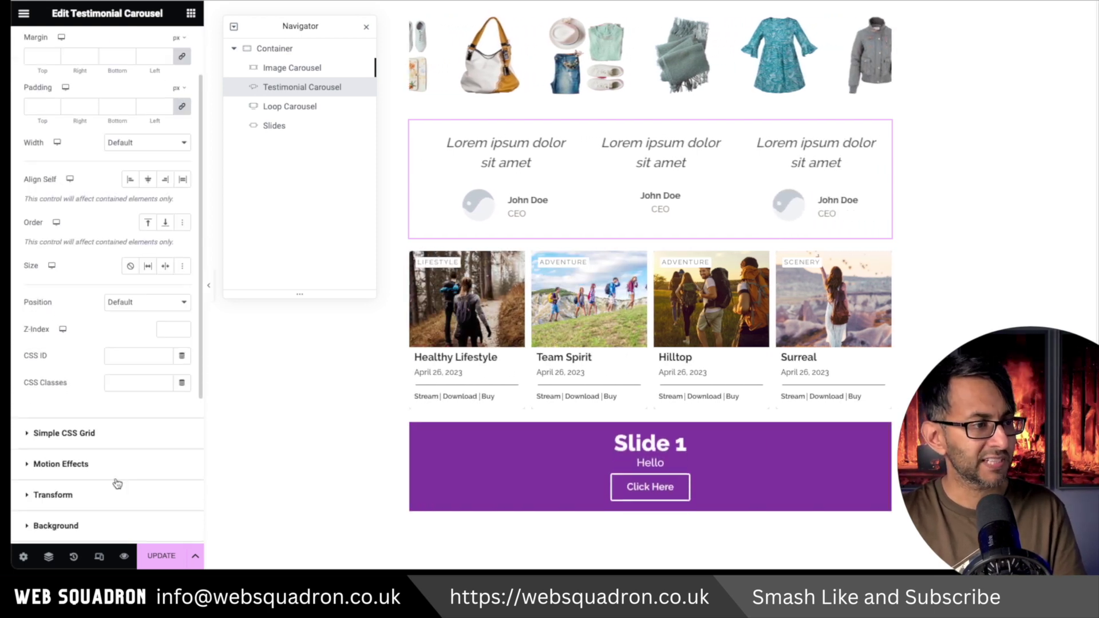
click(110, 454)
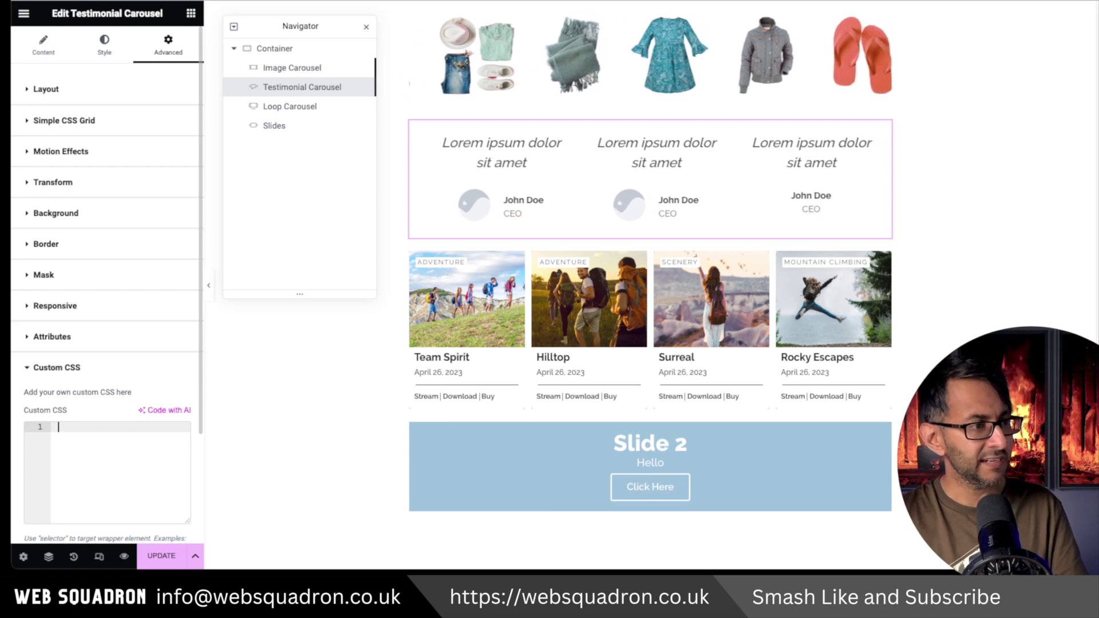
text(selector .swiper-wrapper{  transition-timing-function: linear !important; })
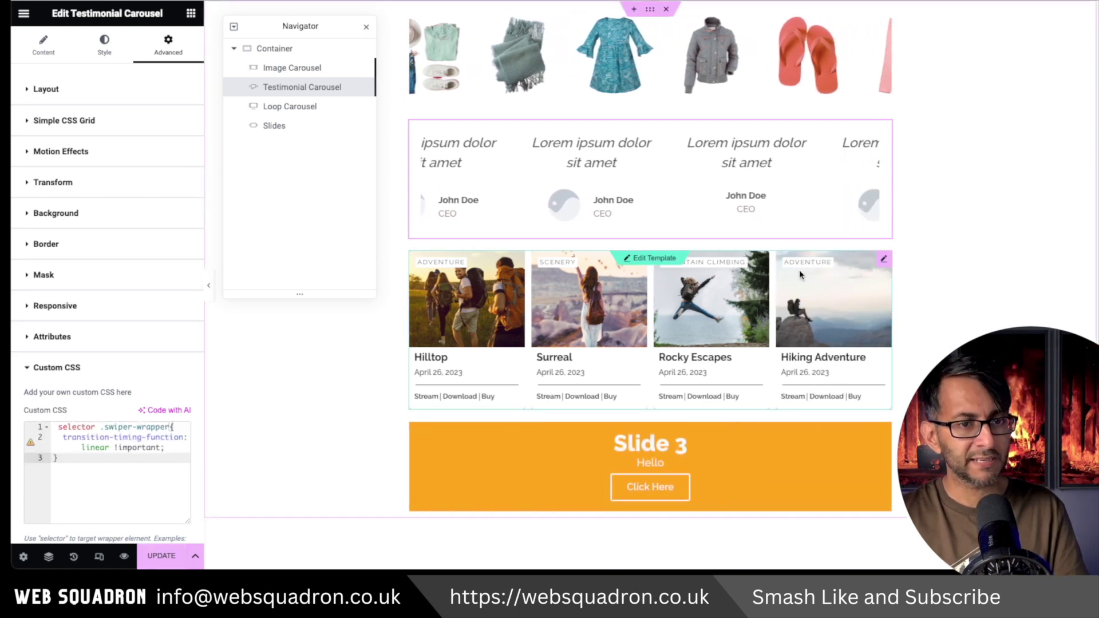
click(883, 260)
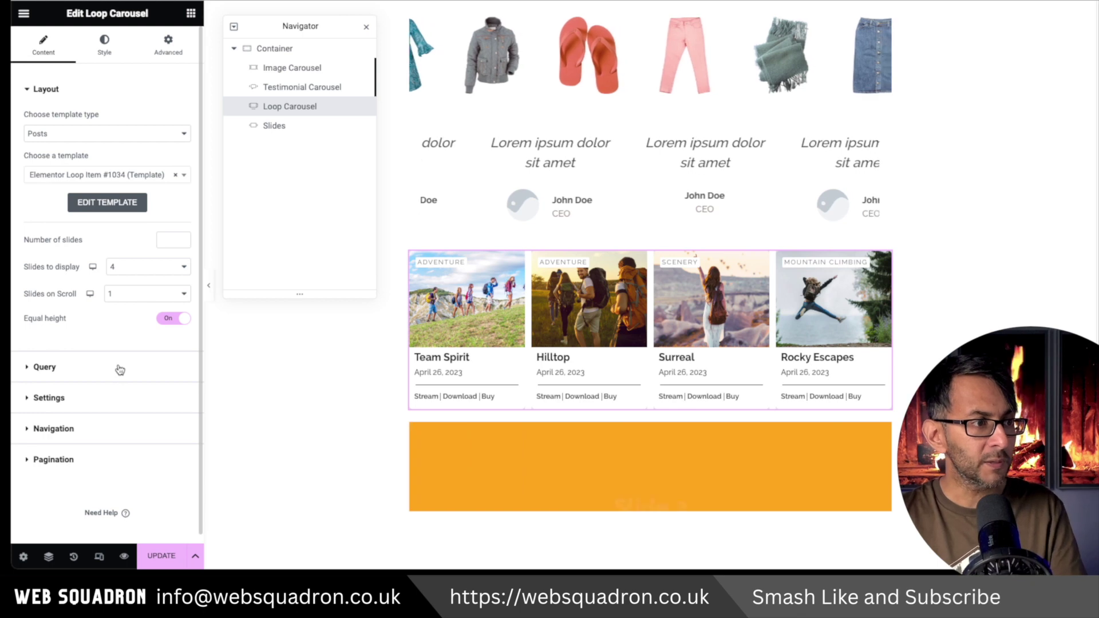
Step: Give the loop carousel scroll speed 0, infinite scroll on, and transition duration 3500
click(94, 410)
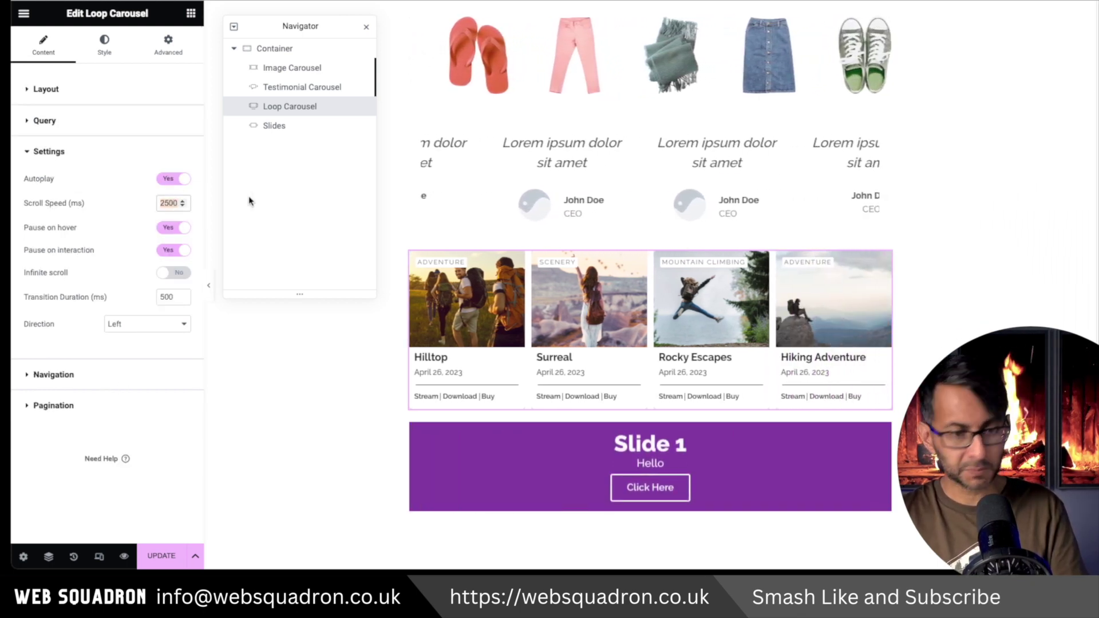
text(0)
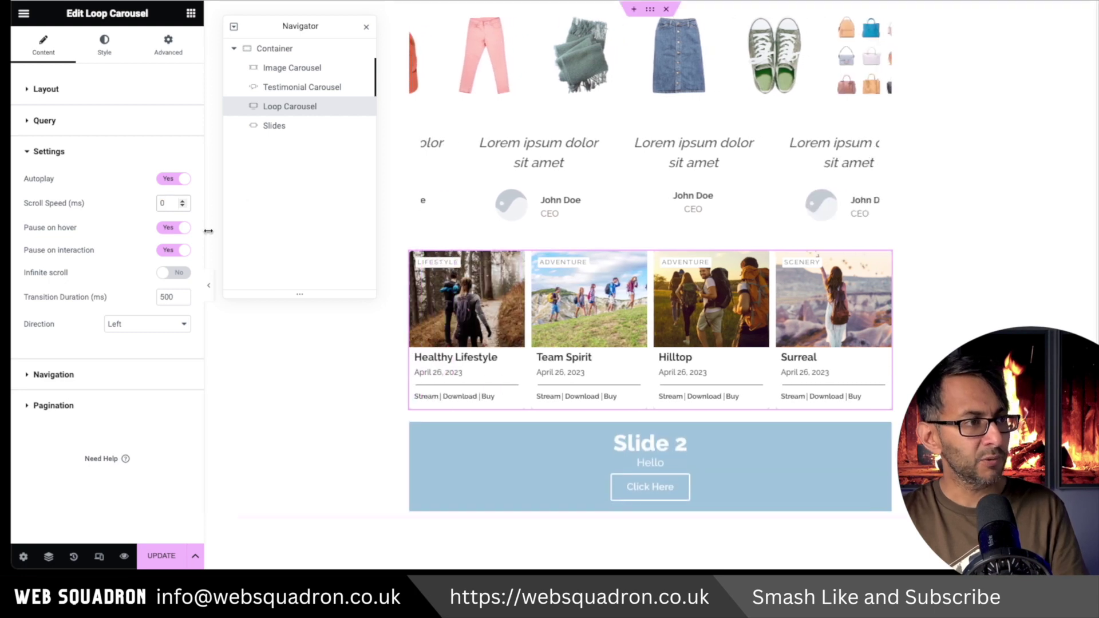
click(177, 276)
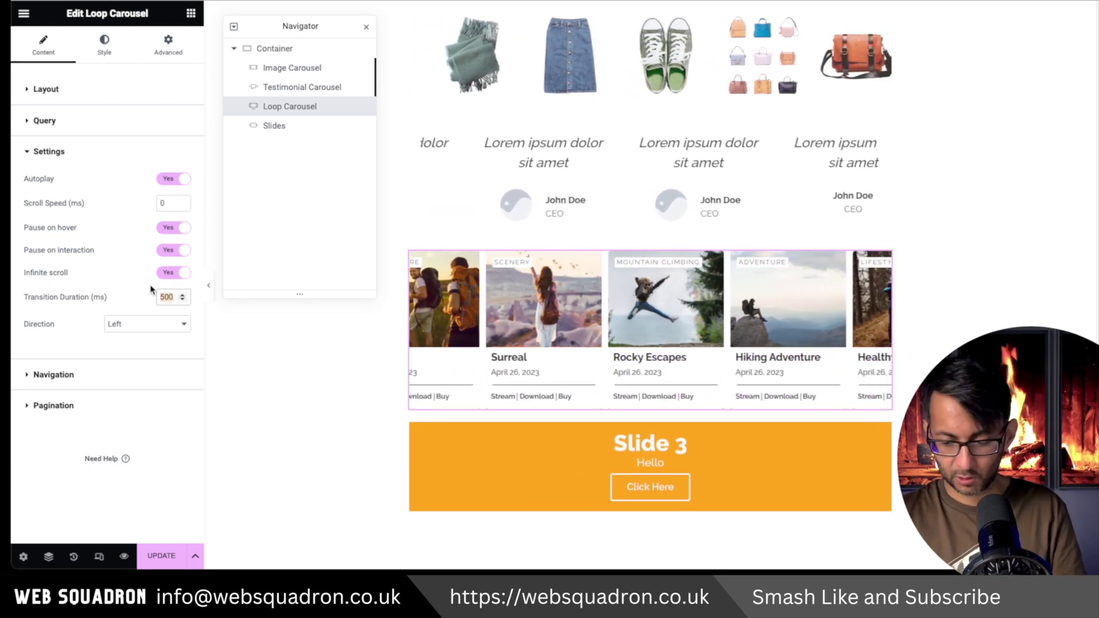
text(3500)
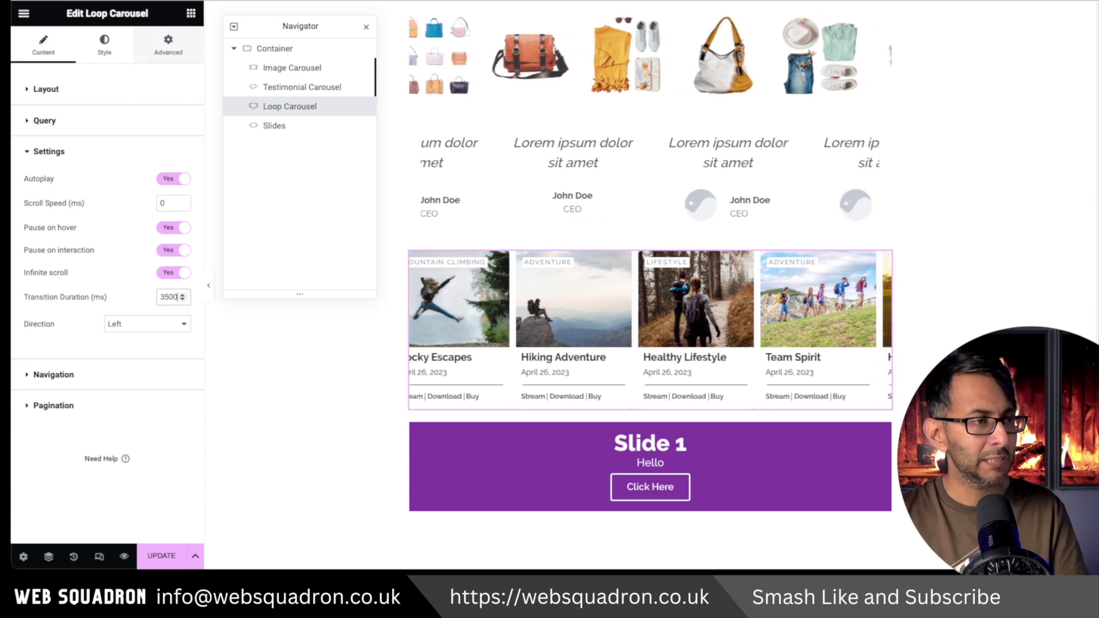
Step: Open the loop carousel's Custom CSS editor under Advanced
click(169, 44)
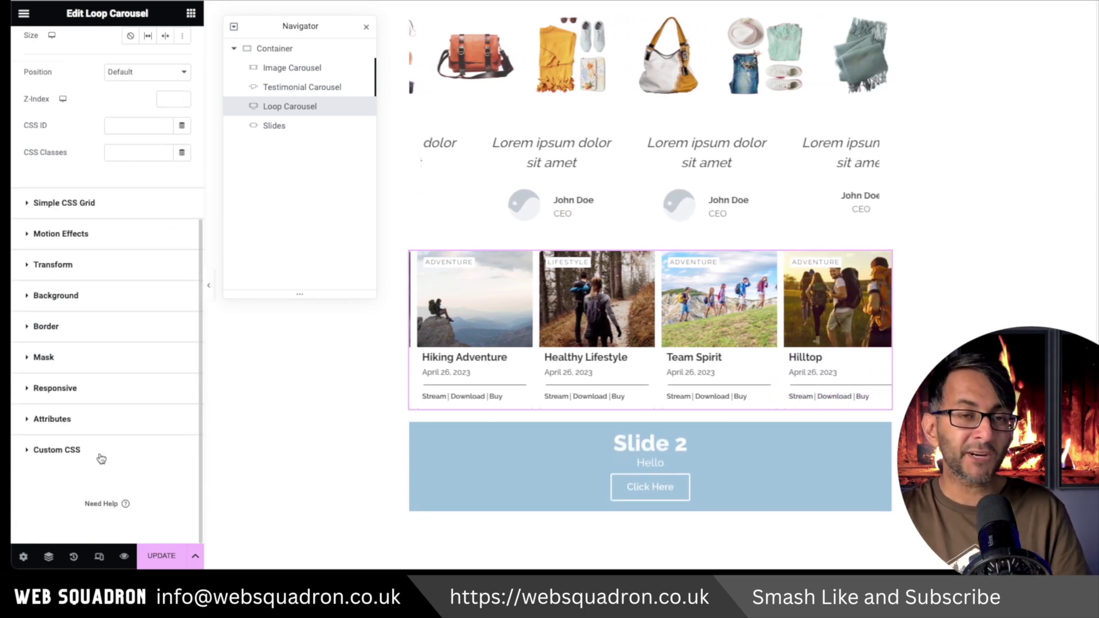
click(56, 450)
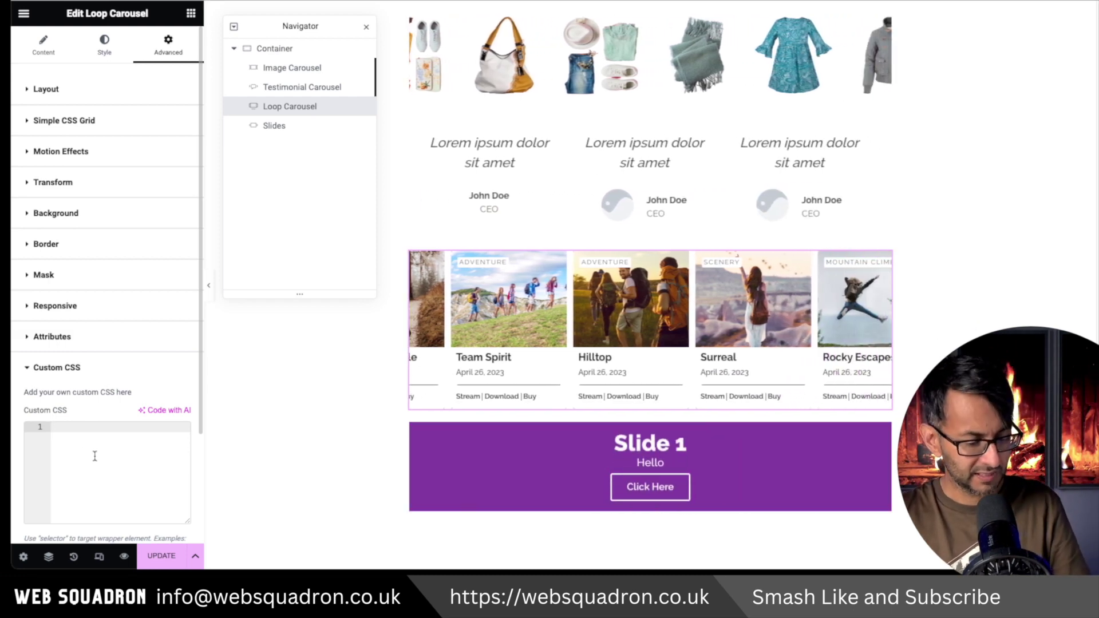
click(885, 431)
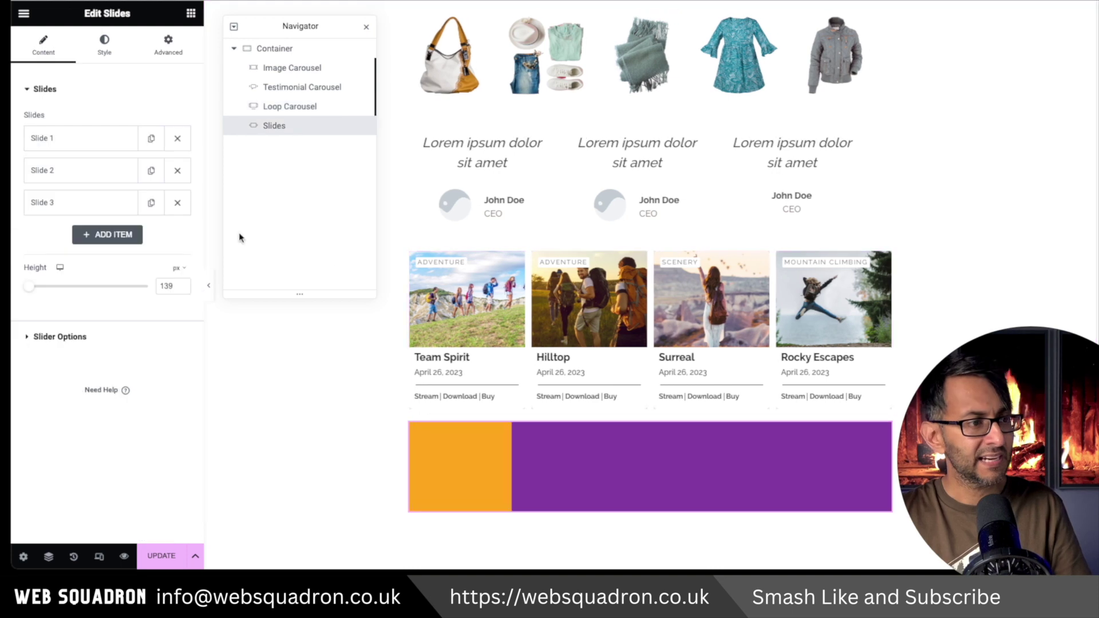
Step: Set the Slides widget's autoplay speed to 0, transition speed 3500, content animation None
click(103, 343)
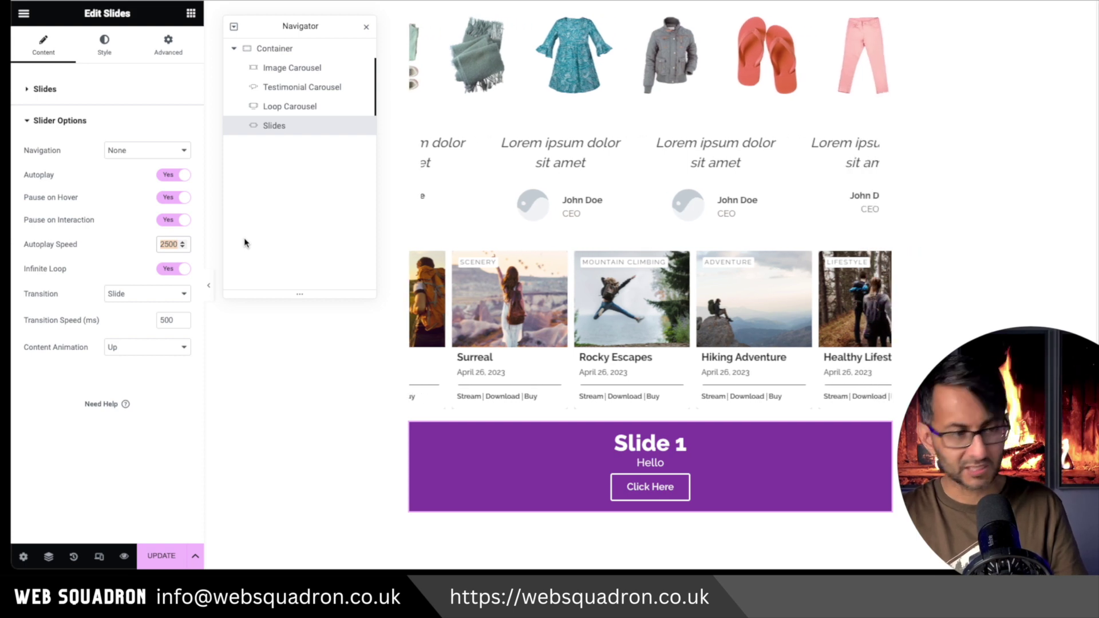
text(0)
double_click(168, 320)
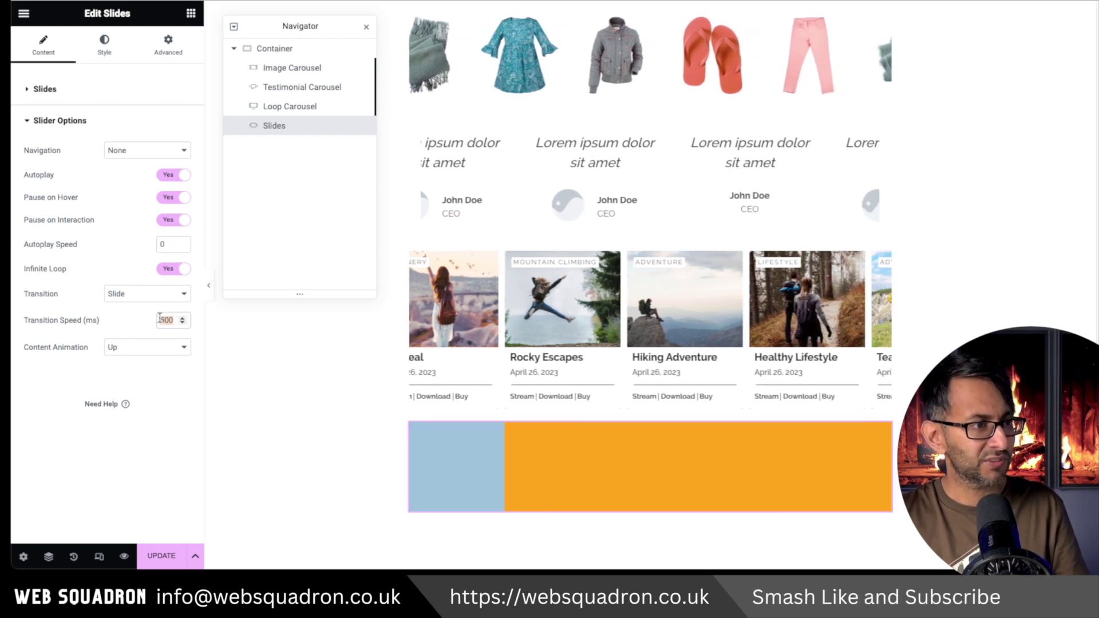
text(3500)
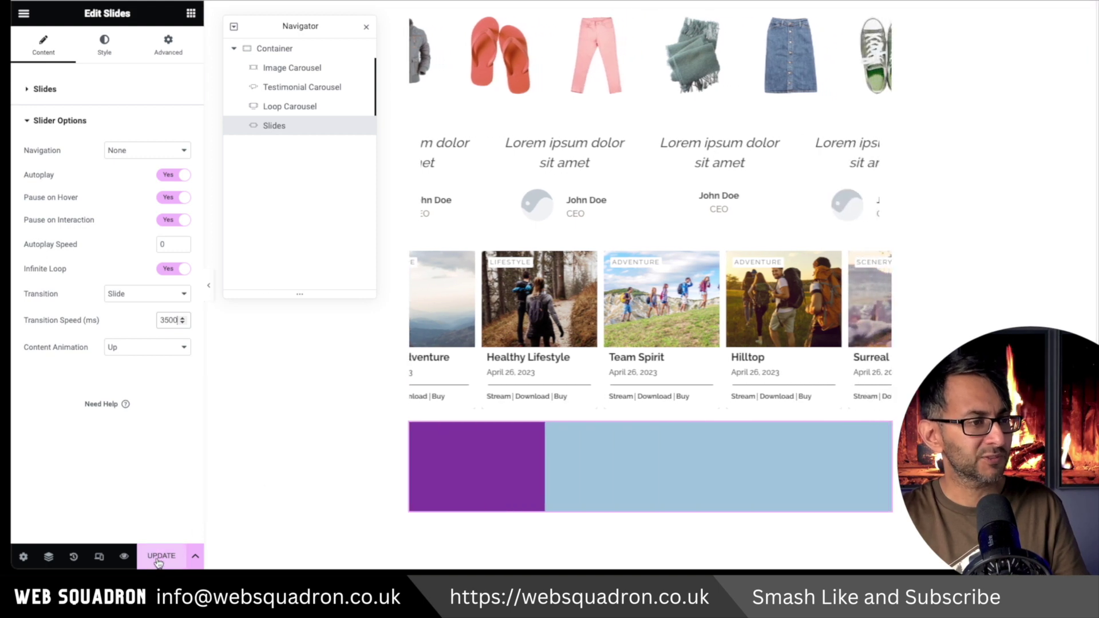
click(144, 347)
click(139, 322)
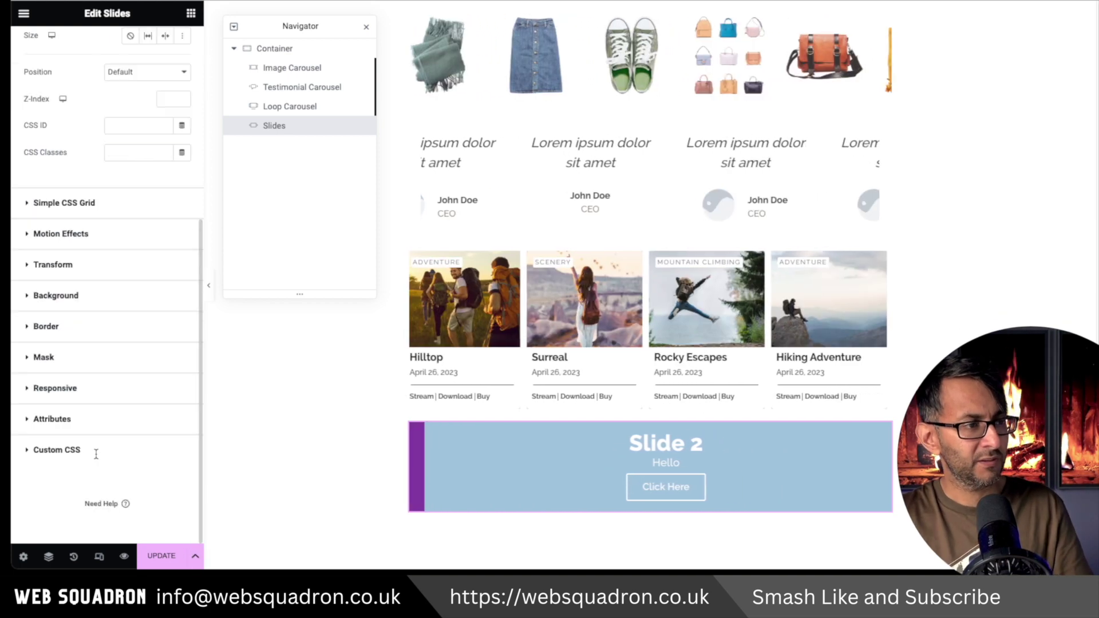
Step: Paste the linear .swiper-wrapper rule into the Slides widget's Custom CSS and save the page
click(97, 450)
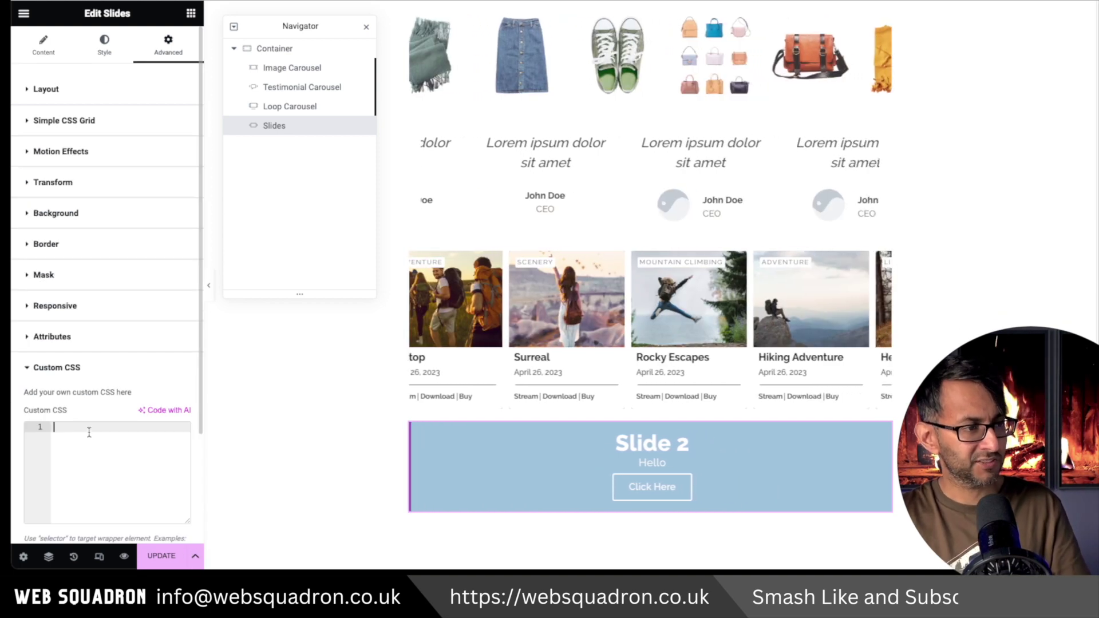
click(89, 432)
text(selector .swiper-wrapper{   transition-timing-function: linear !important; })
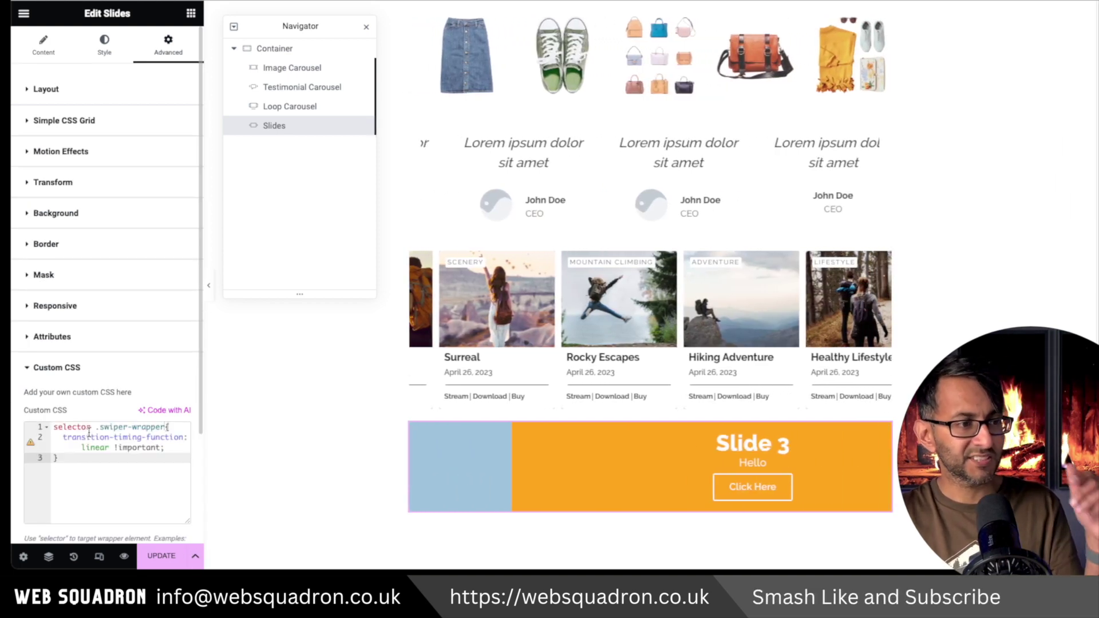
key(ctrl+s)
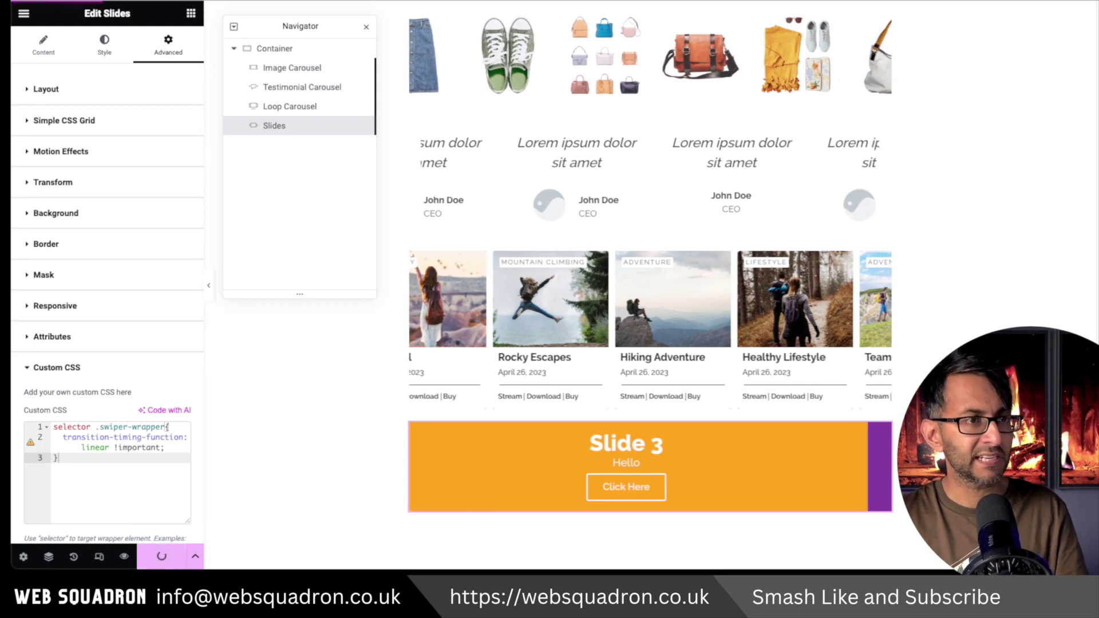